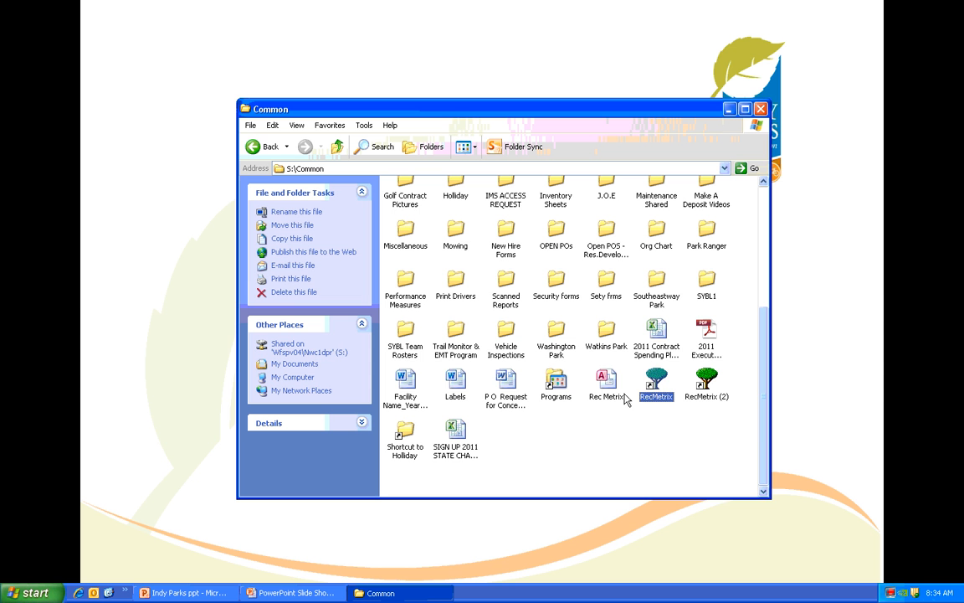
# - Delete the duplicate RecMetrix (2) shortcut from the Common folder
pyautogui.click(708, 385)
pyautogui.press('Delete')
pyautogui.press('Return')
# - Delete the Rec Metrix Access database file from the Common folder and move the RecMetrix shortcut closer to Programs
pyautogui.click(607, 382)
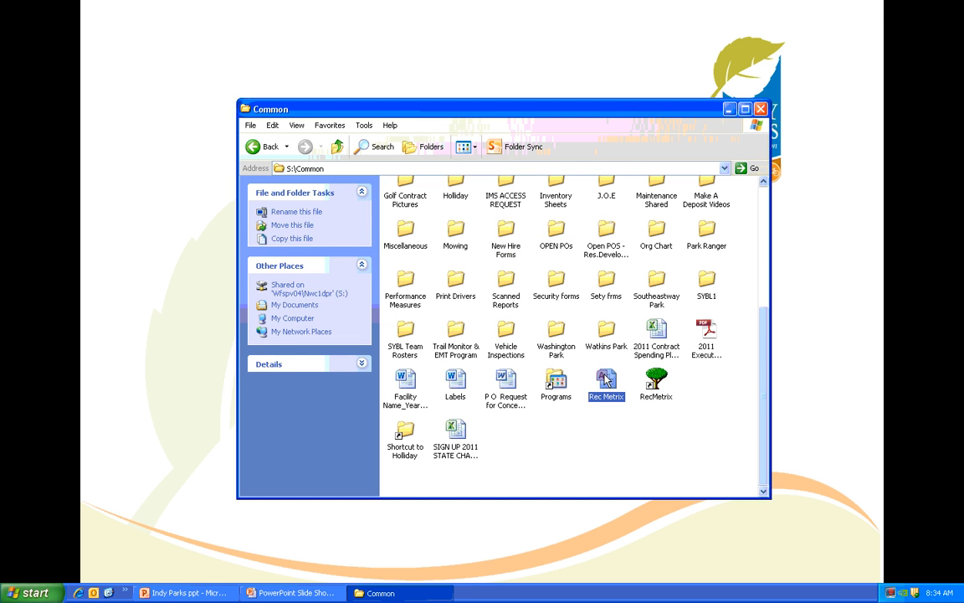
pyautogui.rightClick(608, 380)
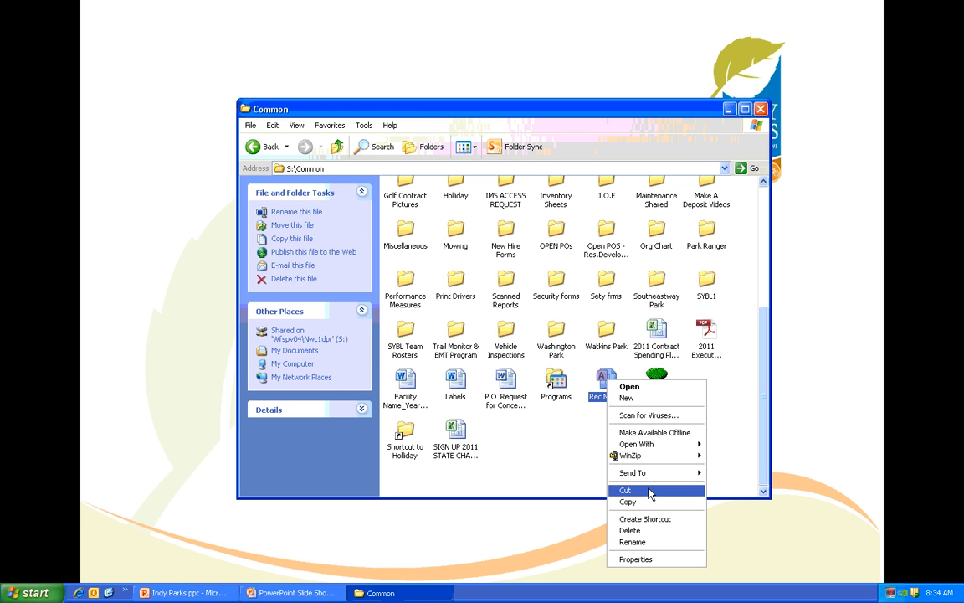
pyautogui.click(645, 530)
pyautogui.click(528, 313)
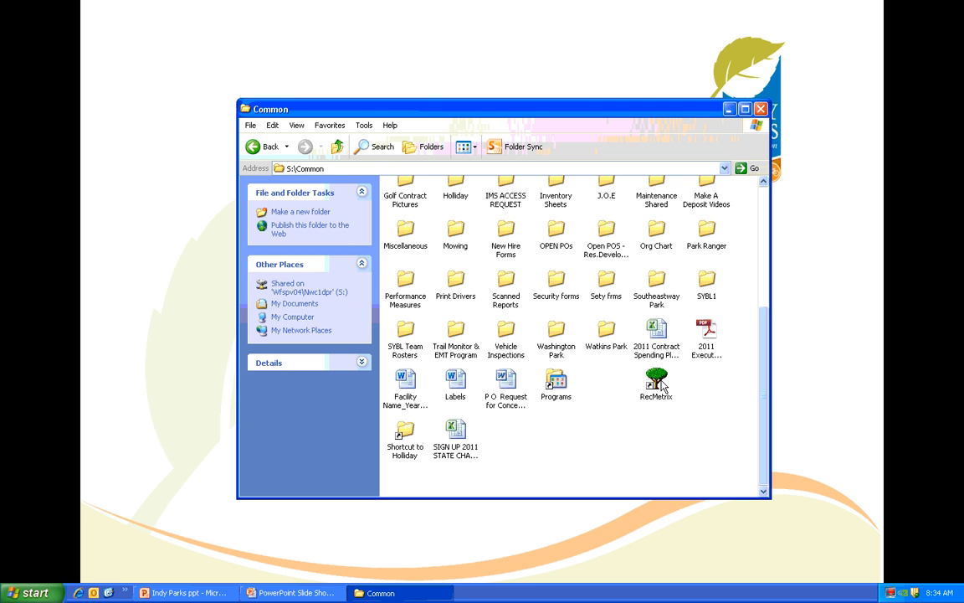
pyautogui.click(657, 382)
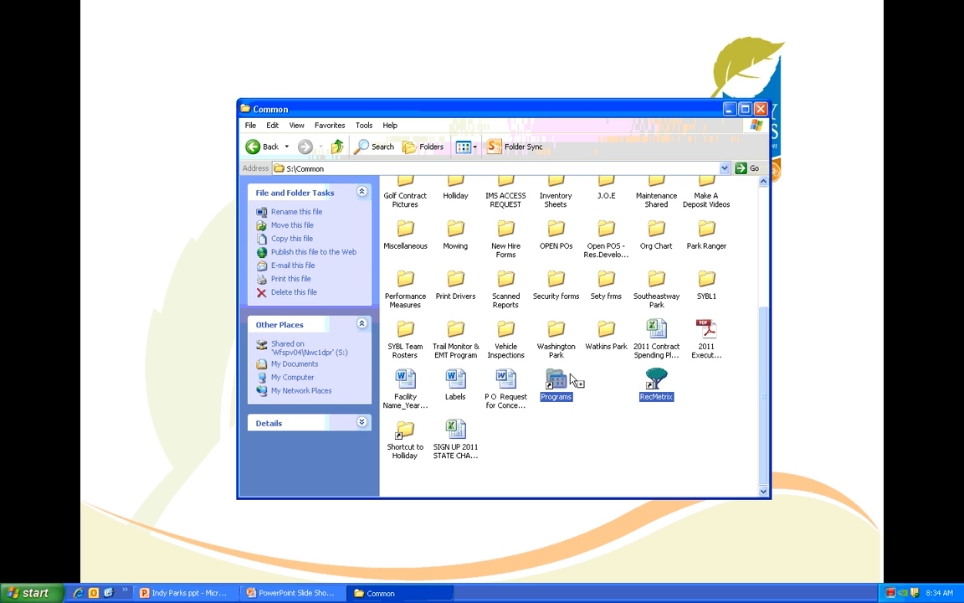
pyautogui.moveTo(652, 384); pyautogui.dragTo(615, 382)
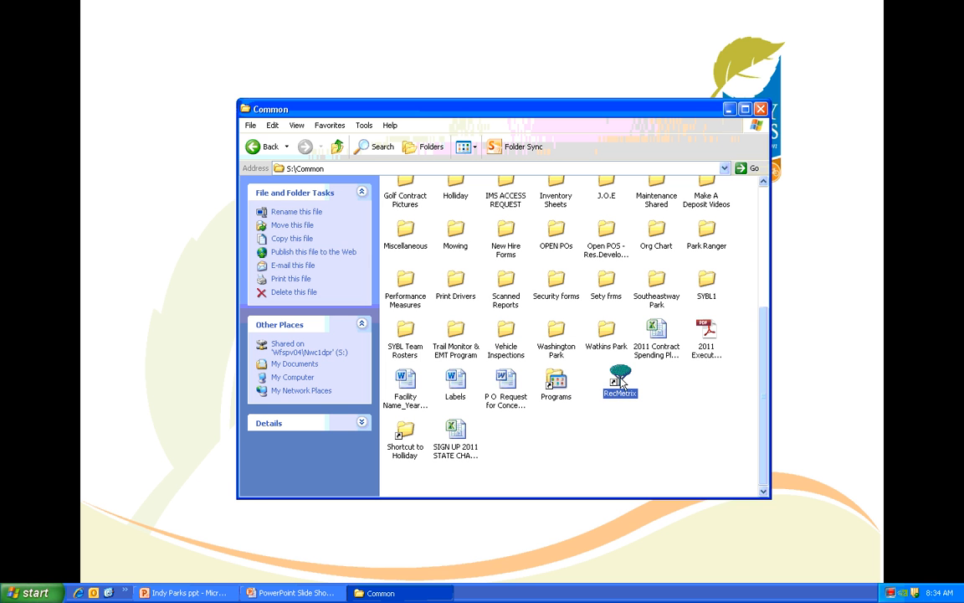
pyautogui.click(35, 593)
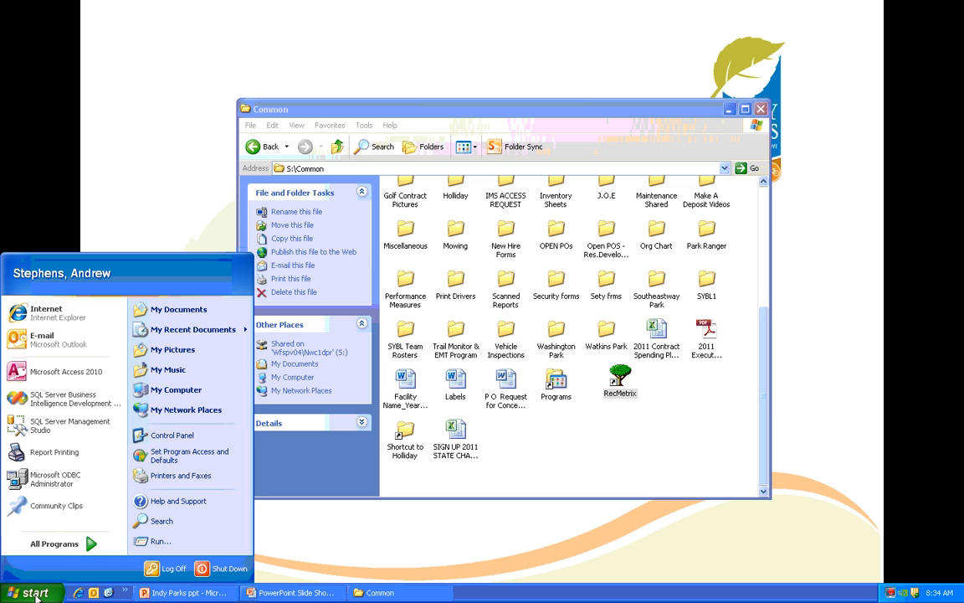
pyautogui.moveTo(54, 543)
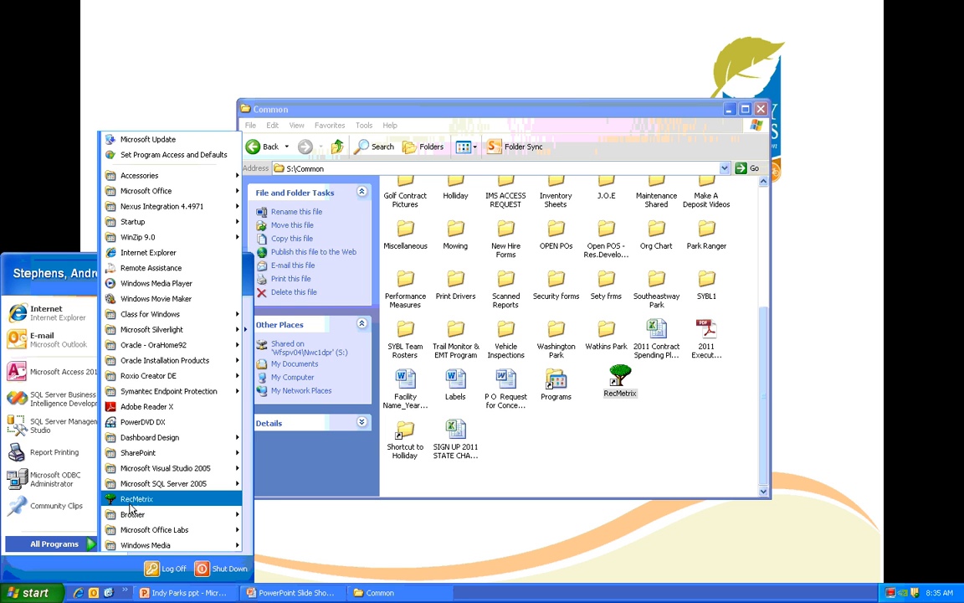
pyautogui.click(35, 591)
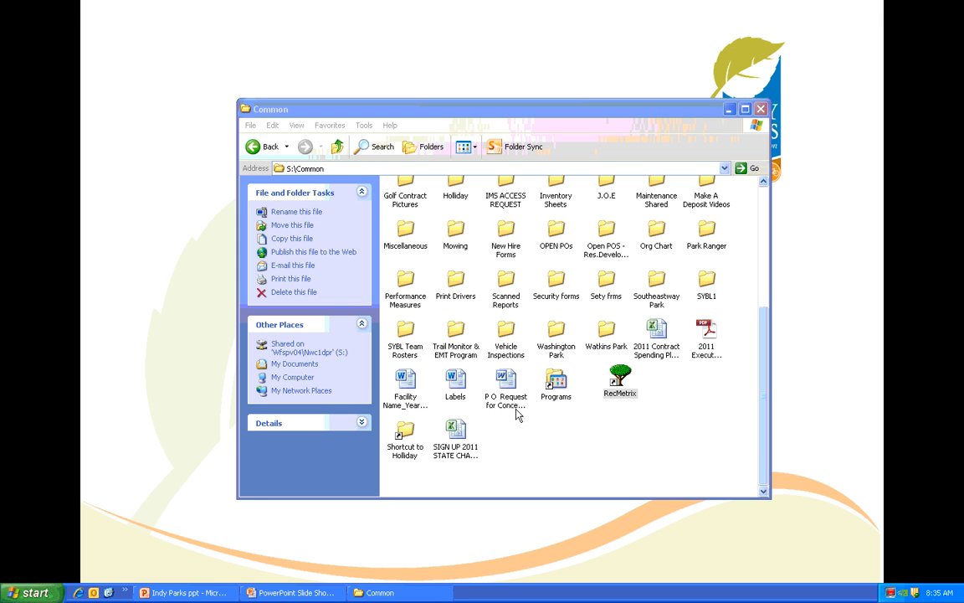
# - Launch RecMetrix from the computer's installed programs and open the offered Rec Metrix.accdb file
pyautogui.click(35, 590)
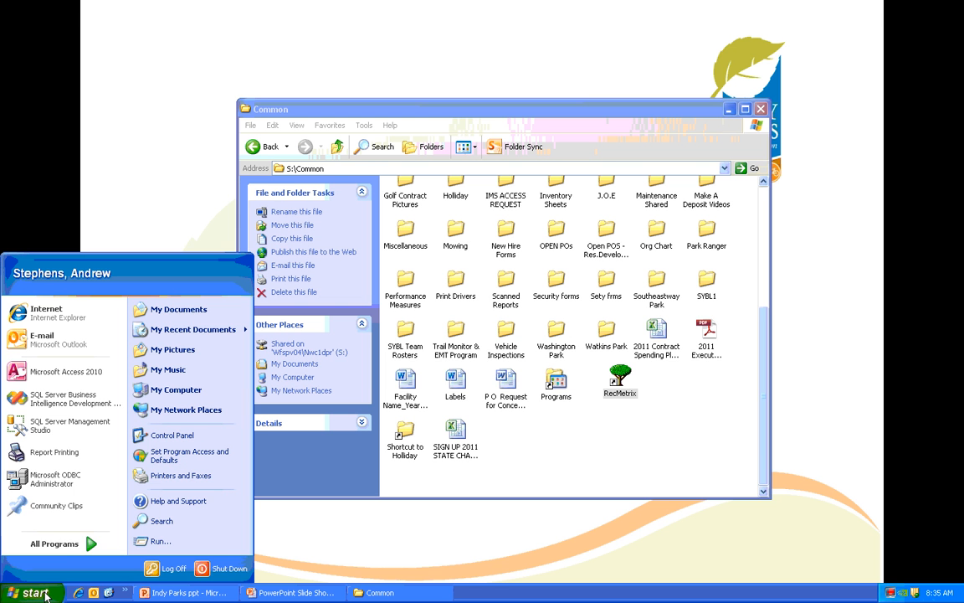
pyautogui.click(65, 549)
pyautogui.click(65, 548)
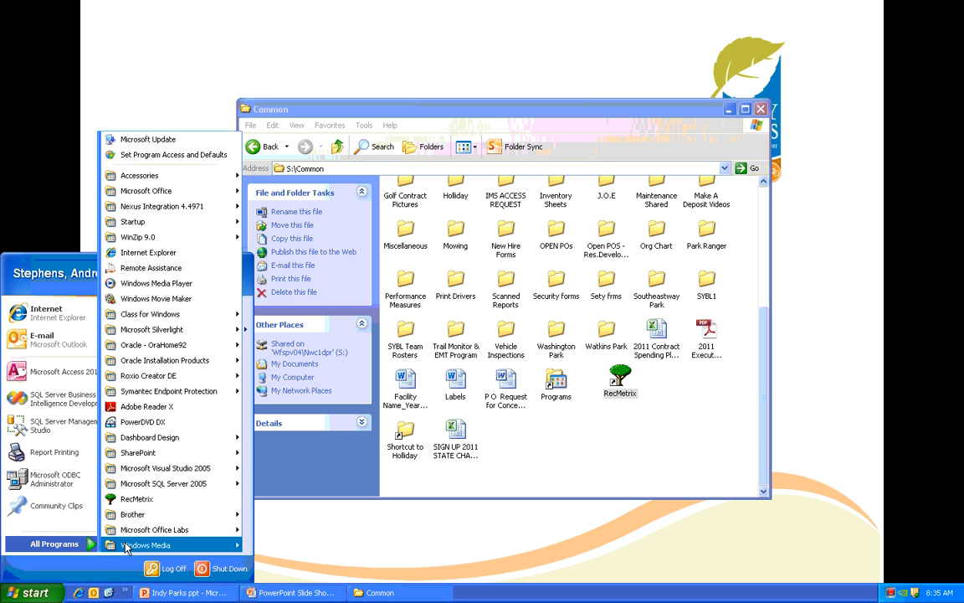
pyautogui.click(136, 499)
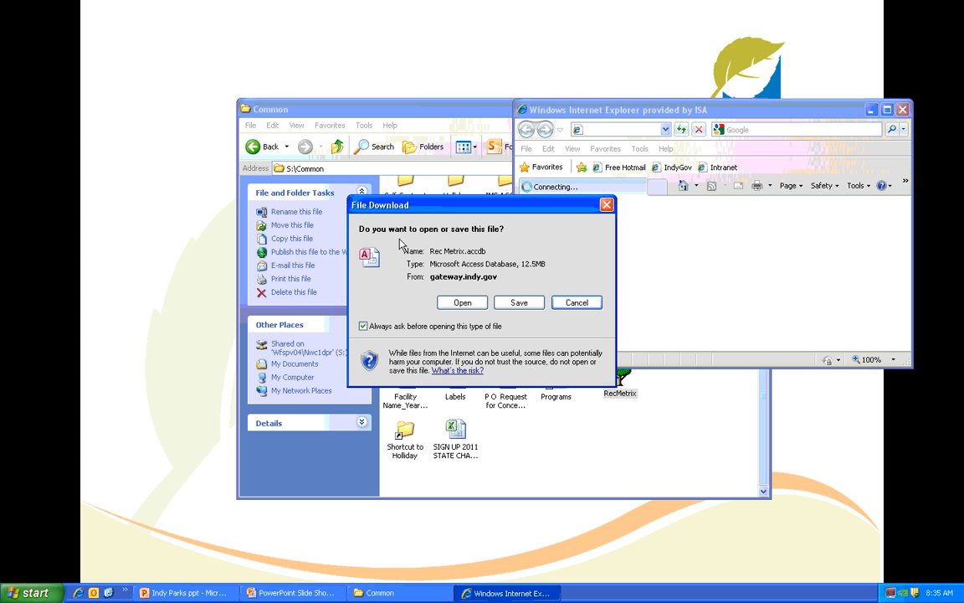
pyautogui.click(460, 305)
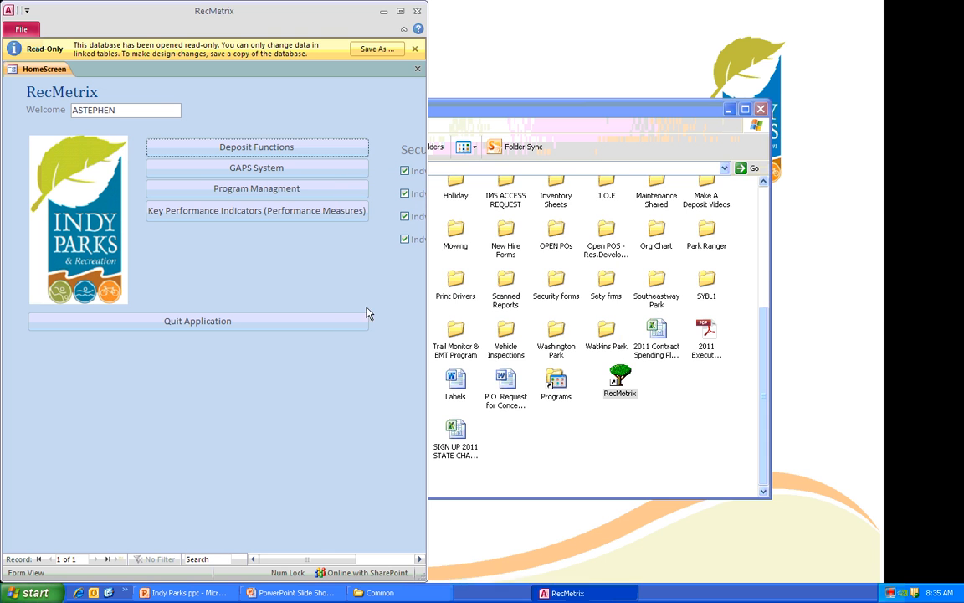
# - Maximize the RecMetrix window without its read-only notice and open the GAPS System
pyautogui.click(400, 11)
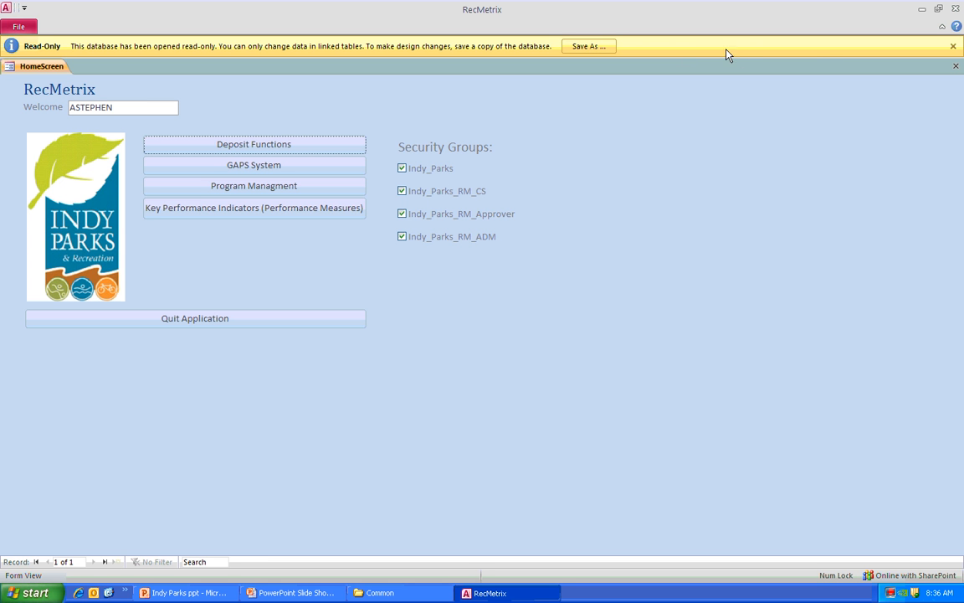
pyautogui.click(953, 47)
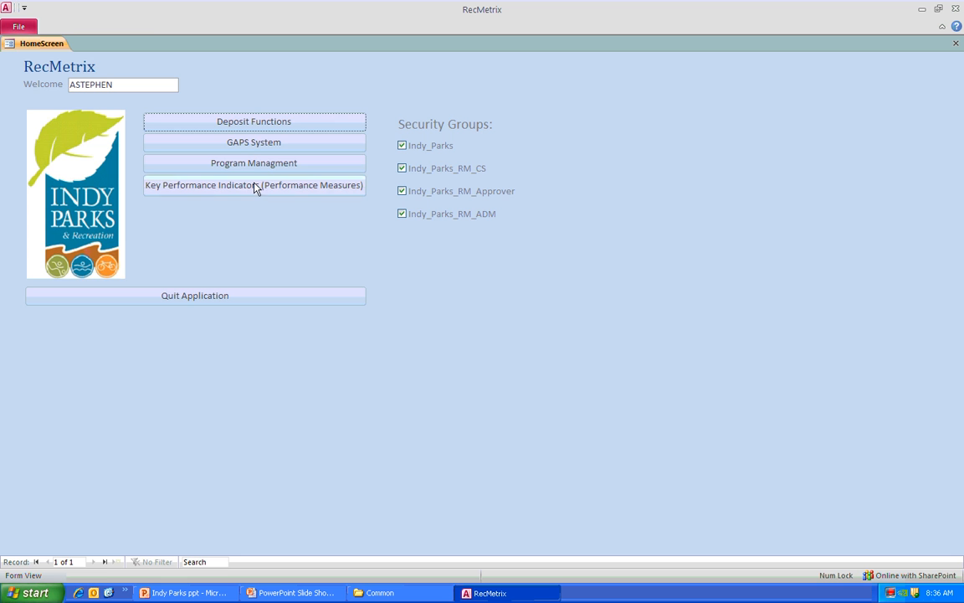
pyautogui.click(253, 147)
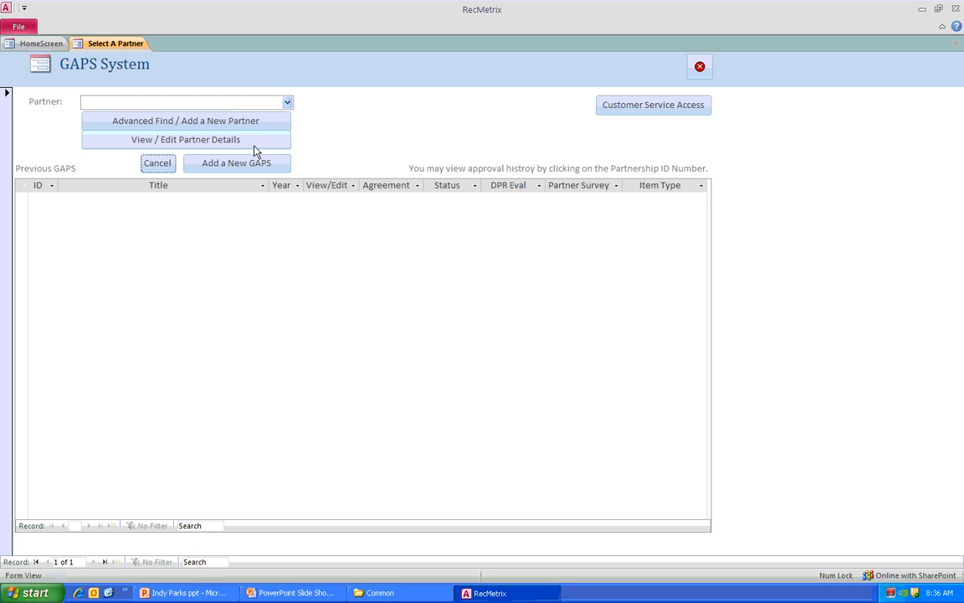
# - Look through the list of existing partners in the GAPS System and close it without choosing one
pyautogui.click(288, 103)
pyautogui.moveTo(289, 138); pyautogui.dragTo(288, 147)
pyautogui.scroll(-6, 263, 207)
pyautogui.scroll(-3, 262, 212)
pyautogui.scroll(-5, 261, 212)
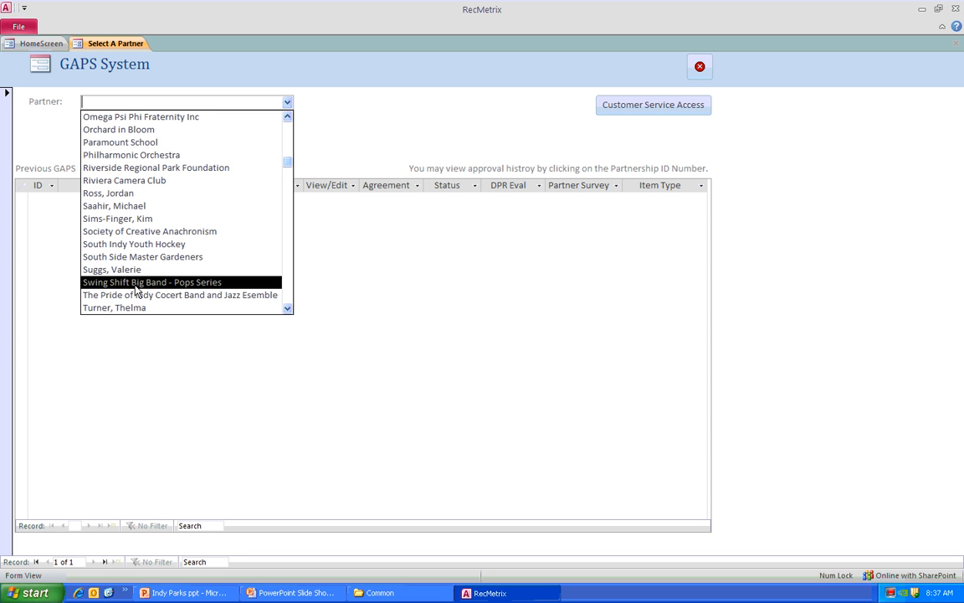
pyautogui.moveTo(283, 126); pyautogui.dragTo(283, 123)
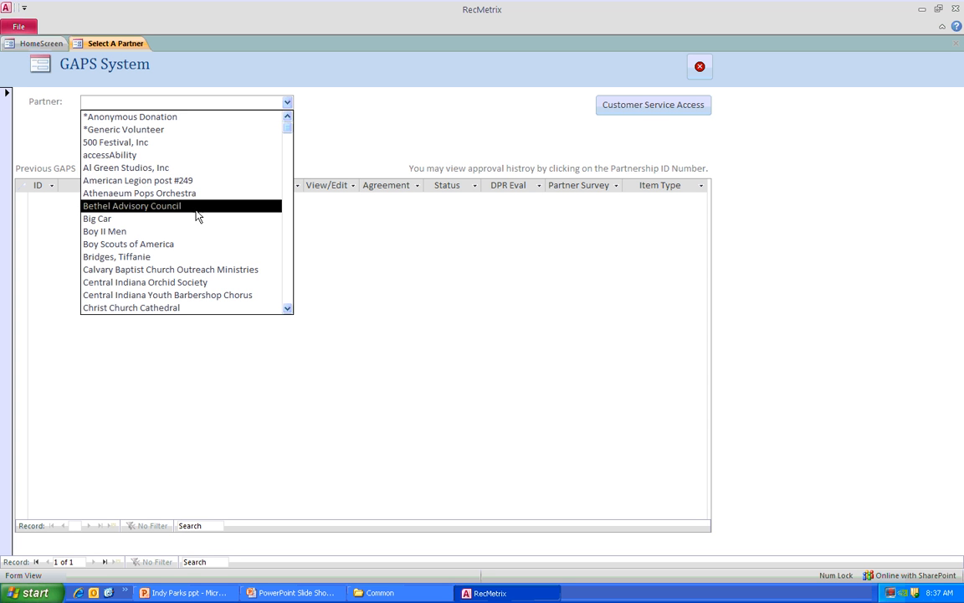
pyautogui.click(383, 113)
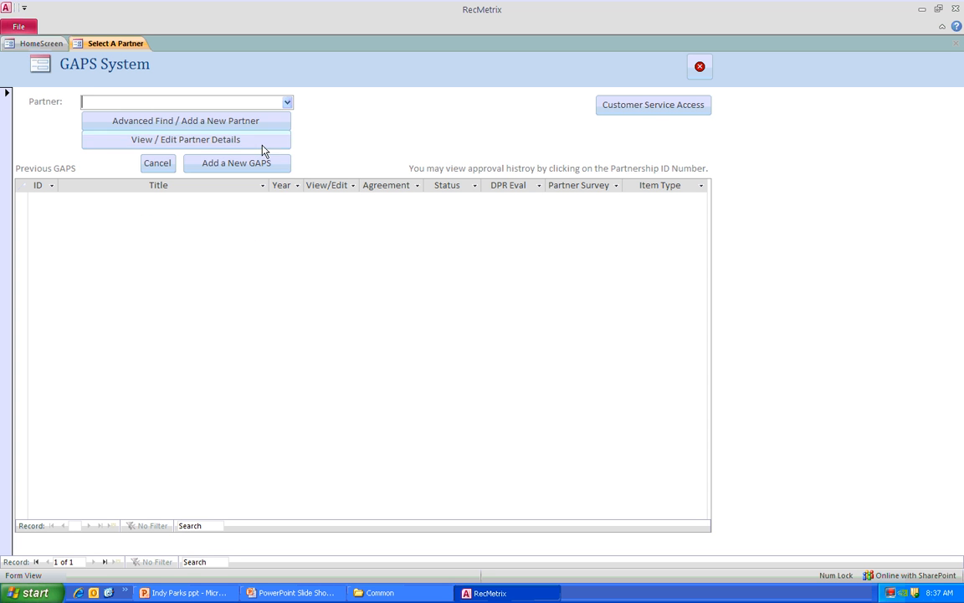
# - Search for the individual's last name with the advanced partner search
pyautogui.click(201, 125)
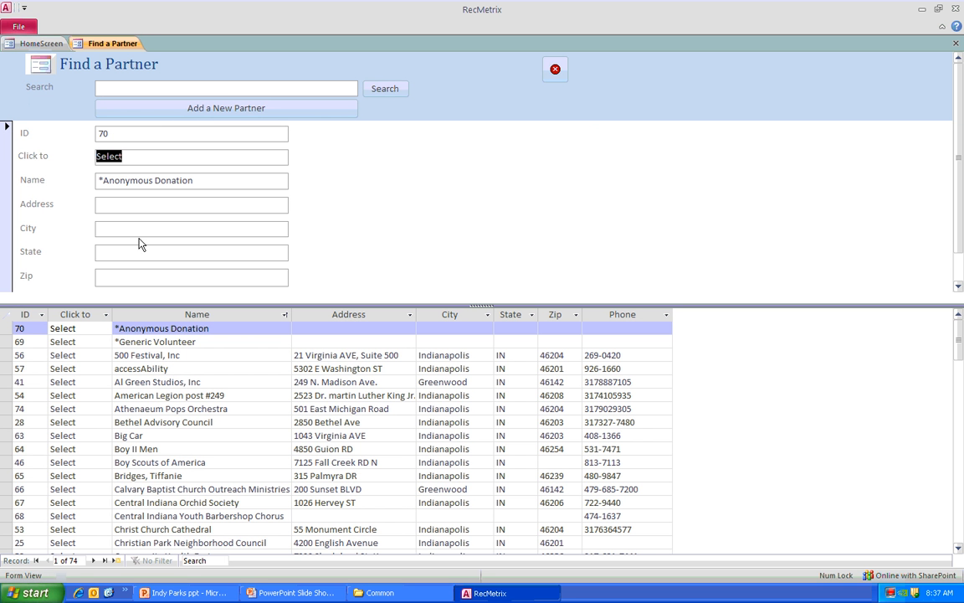
pyautogui.click(188, 81)
pyautogui.write('Stephens')
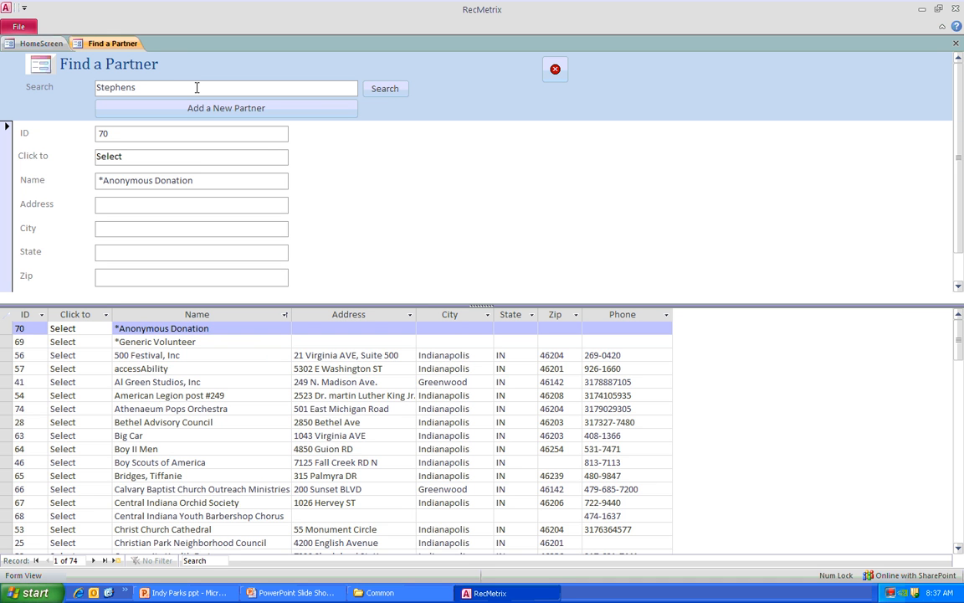
pyautogui.click(387, 91)
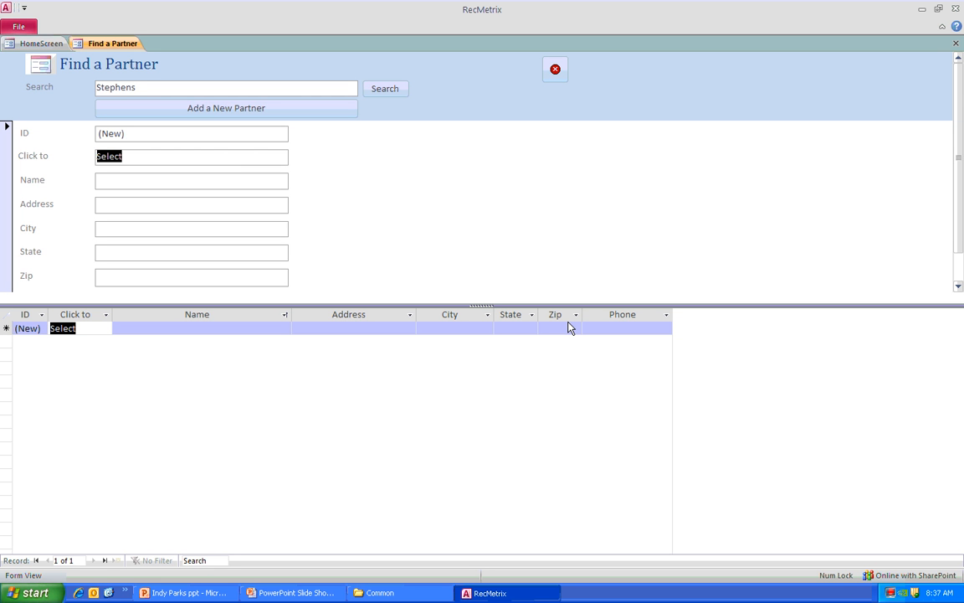
# - Add a new partner of type Personal and enter the individual's name as last name, first name
pyautogui.click(170, 113)
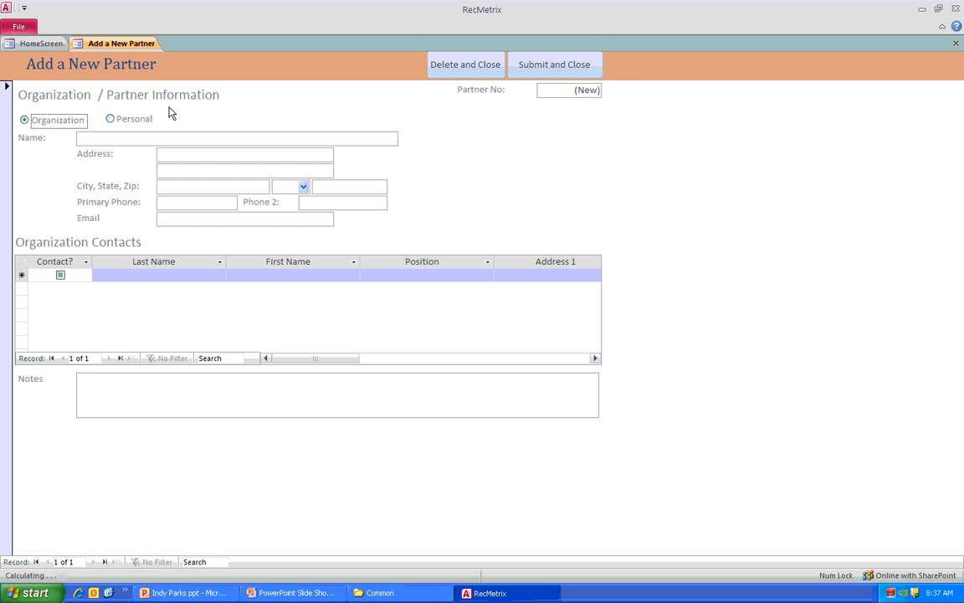
pyautogui.click(109, 120)
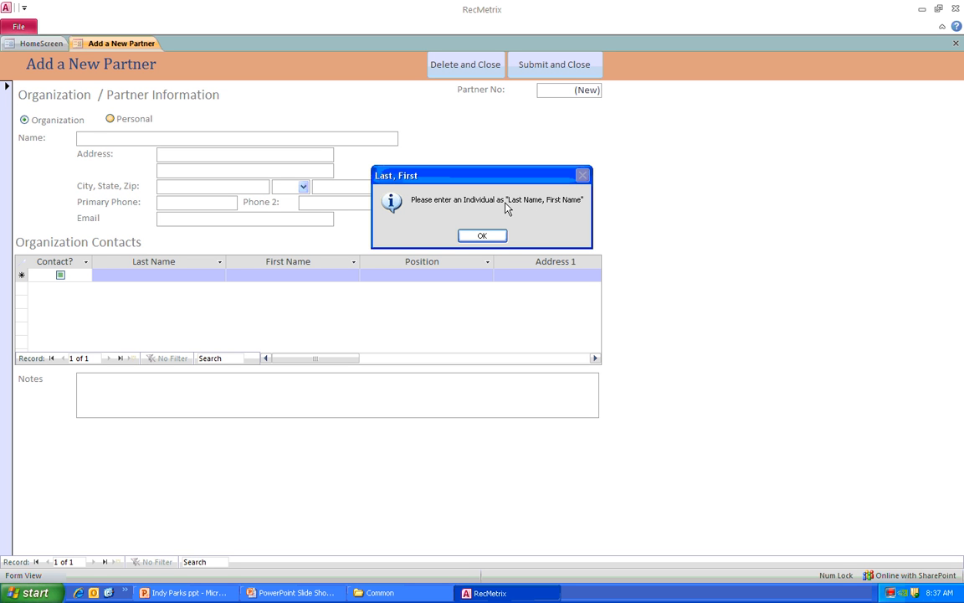
pyautogui.click(479, 235)
# - Fill in the new partner's street address, city, state and ZIP code
pyautogui.click(179, 153)
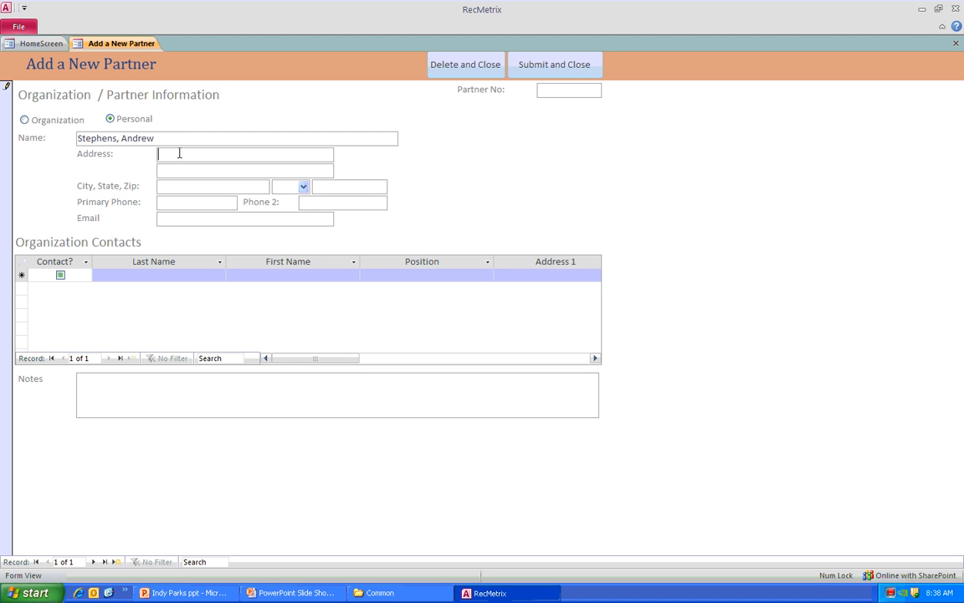
pyautogui.write('123 Some Street')
pyautogui.click(185, 182)
pyautogui.write('Indianapolis')
pyautogui.press('Tab')
pyautogui.write('IN')
pyautogui.press('Tab')
pyautogui.write('46200')
# - Enter the new partner's primary phone, second phone and e-mail address
pyautogui.click(190, 198)
pyautogui.write('1234567890')
pyautogui.click(366, 204)
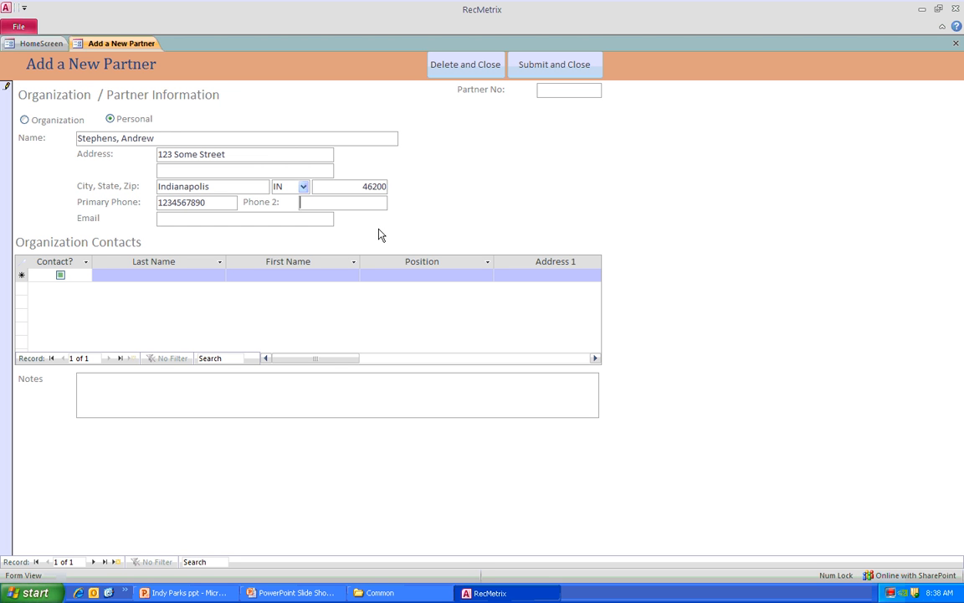
pyautogui.write('1234567890')
pyautogui.click(258, 220)
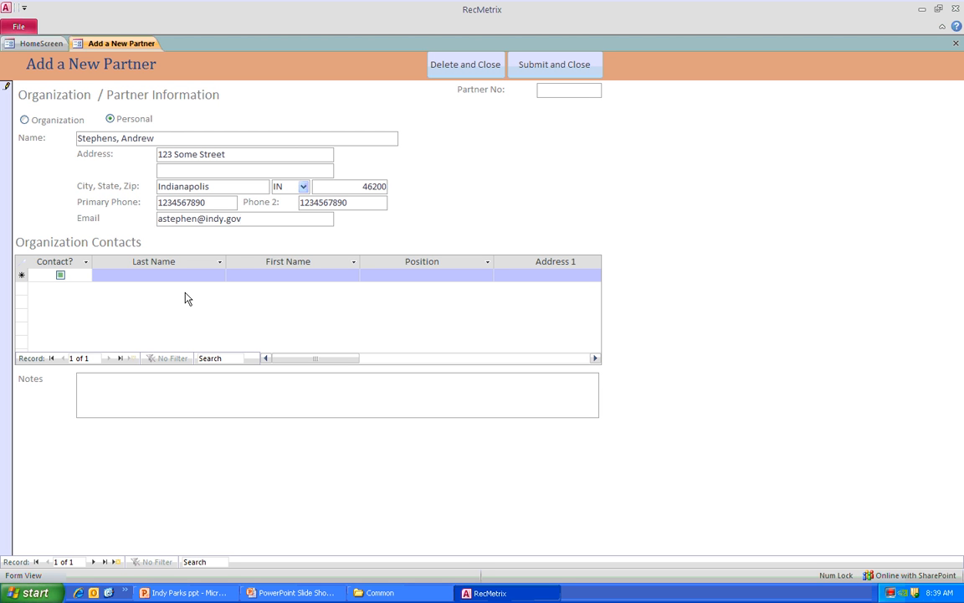
# - Add the note "Area of Intrest - Computer Science" and submit the new partner record
pyautogui.click(136, 395)
pyautogui.write('Area of ')
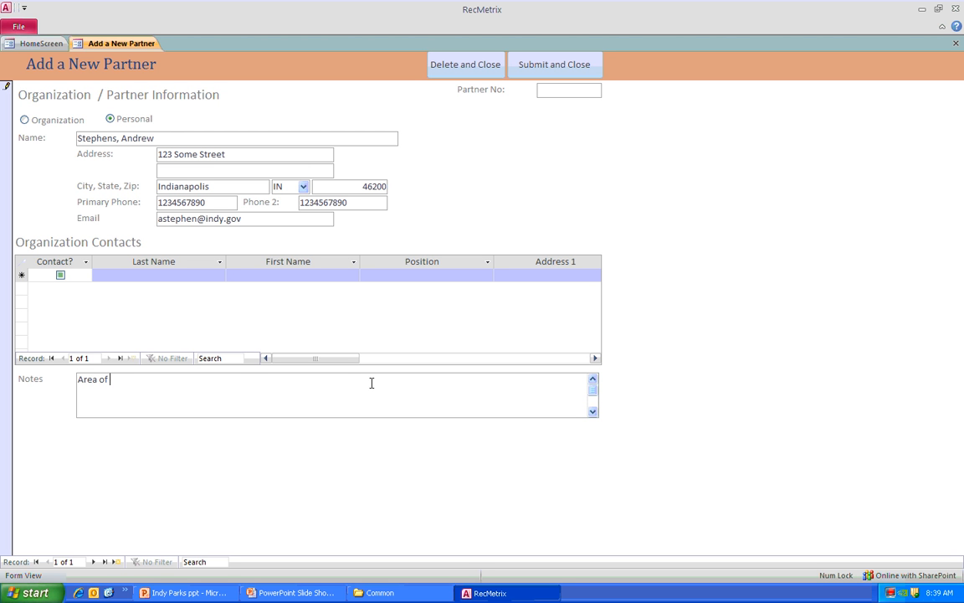
pyautogui.write('Intrest - Computer Science')
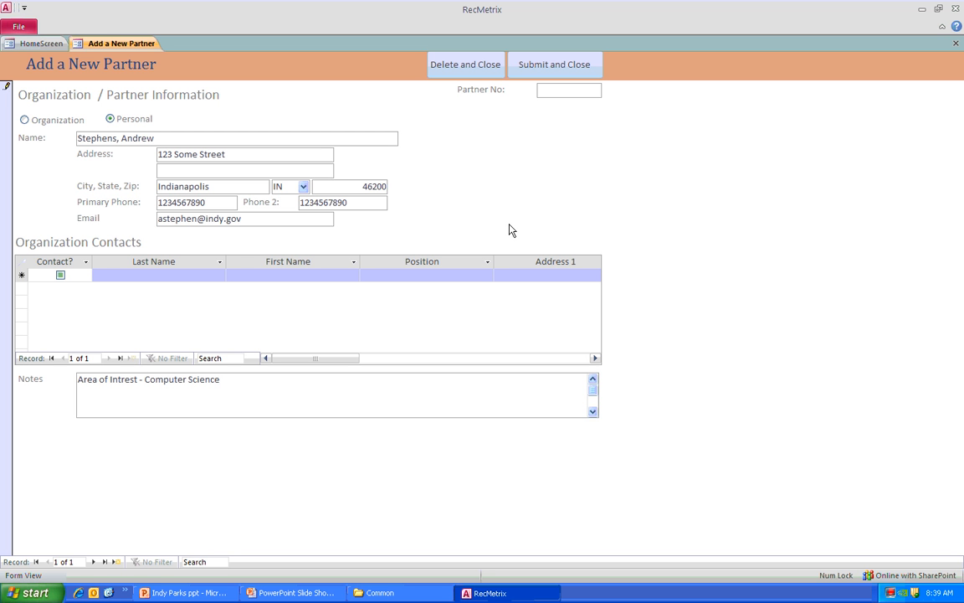
pyautogui.click(536, 67)
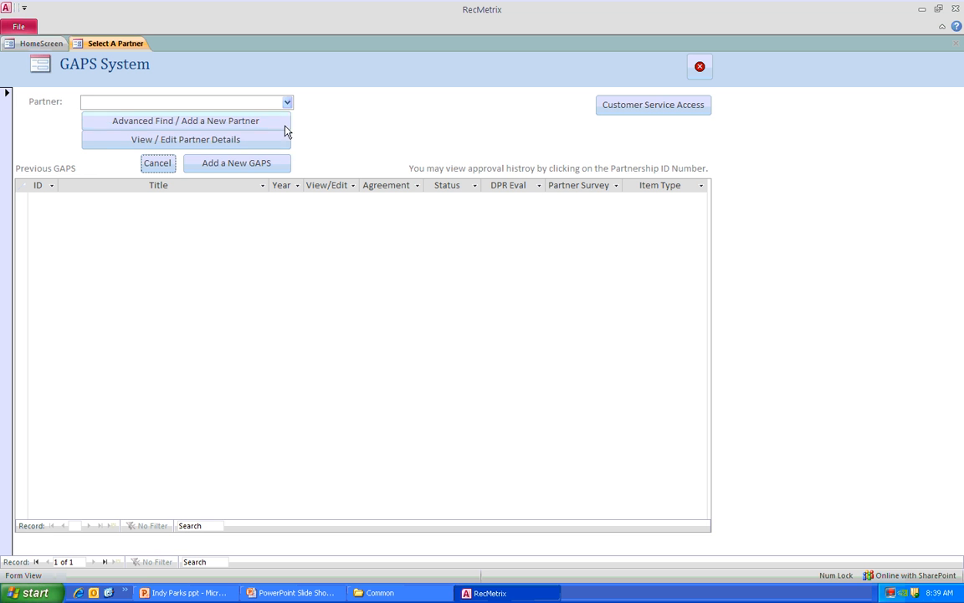
# - Choose the newly added individual as the partner and add a new GAPS agreement
pyautogui.click(272, 102)
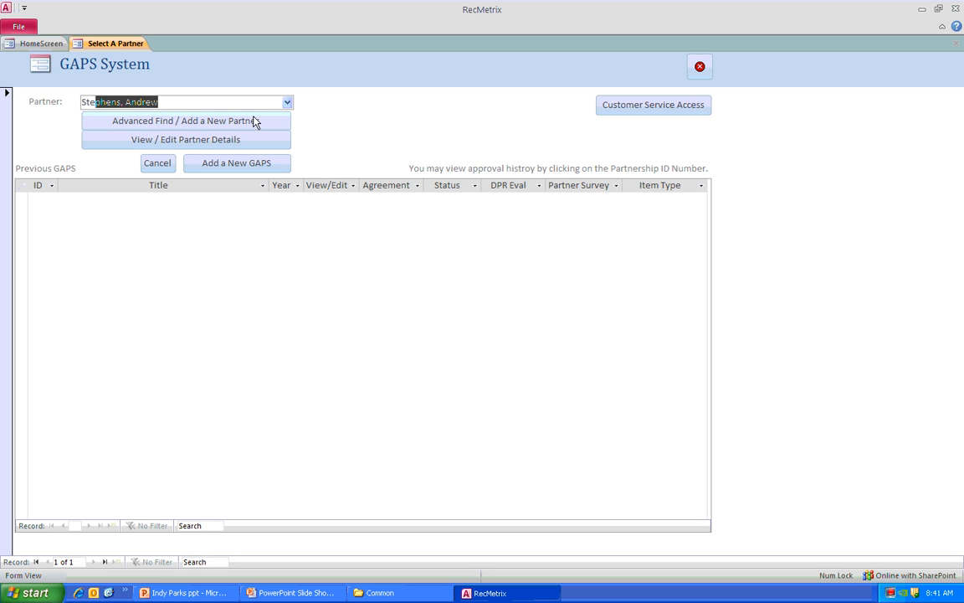
pyautogui.click(222, 164)
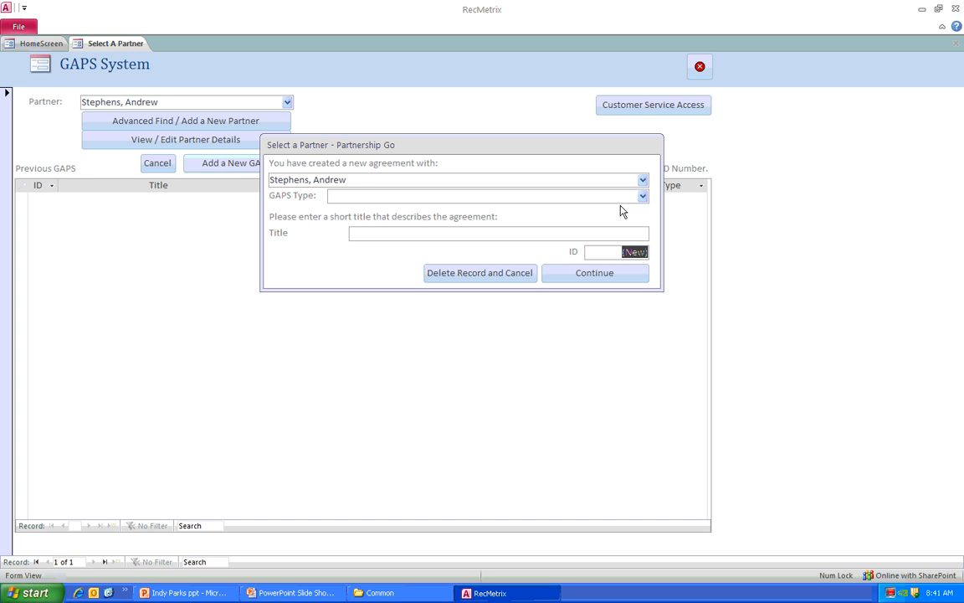
# - Set the agreement's GAPS type to Alliance (Vol.) and its title to "Vol Hours for Dec 2011"
pyautogui.click(642, 196)
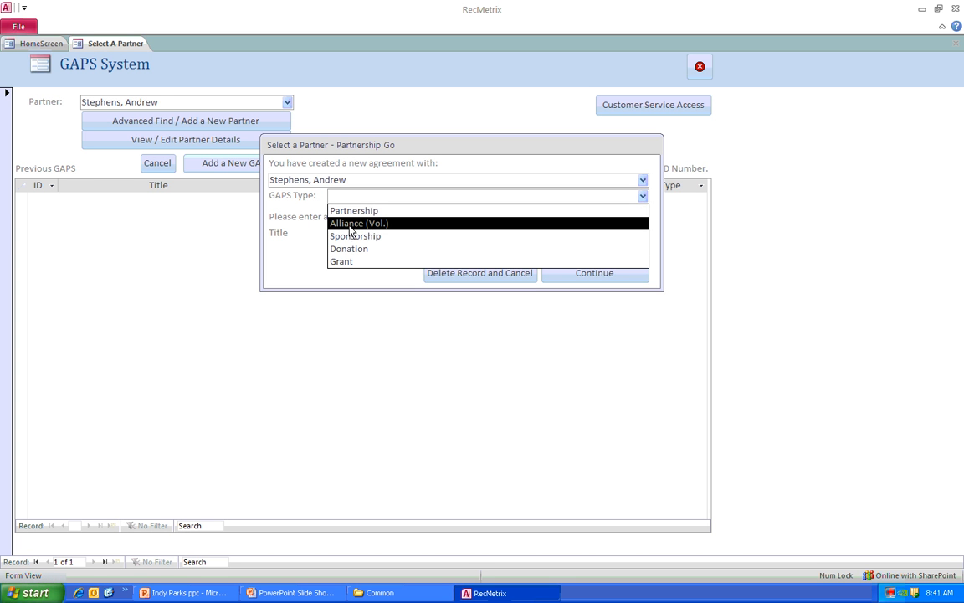
pyautogui.click(406, 225)
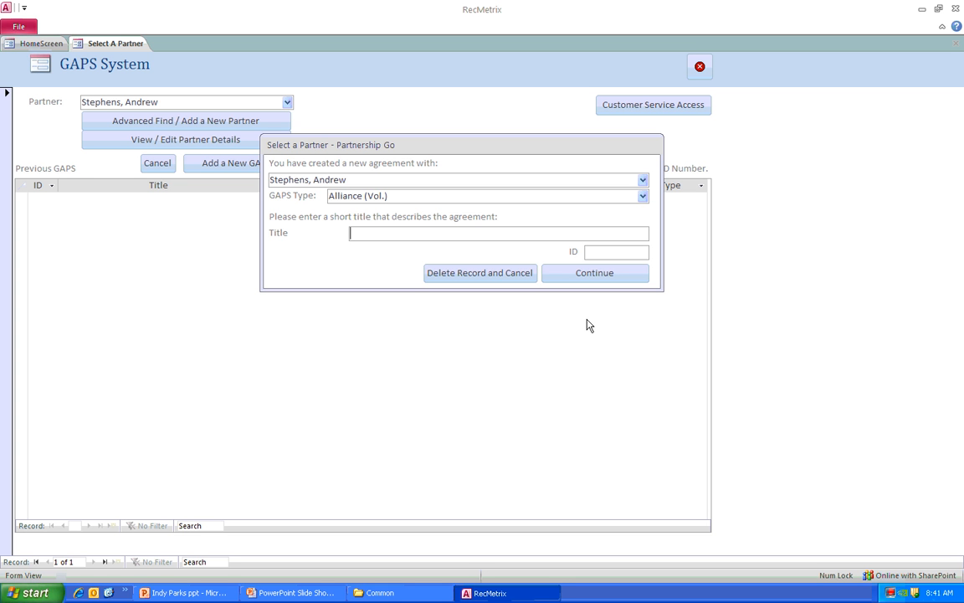
pyautogui.write('Vol Hours for Dec 2011')
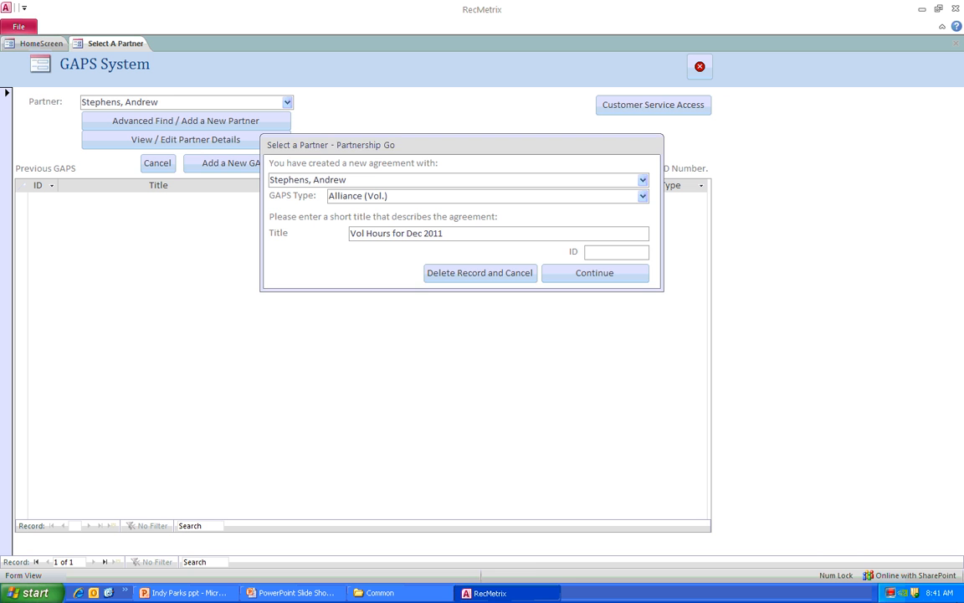
pyautogui.click(935, 596)
pyautogui.rightClick(935, 596)
pyautogui.click(941, 596)
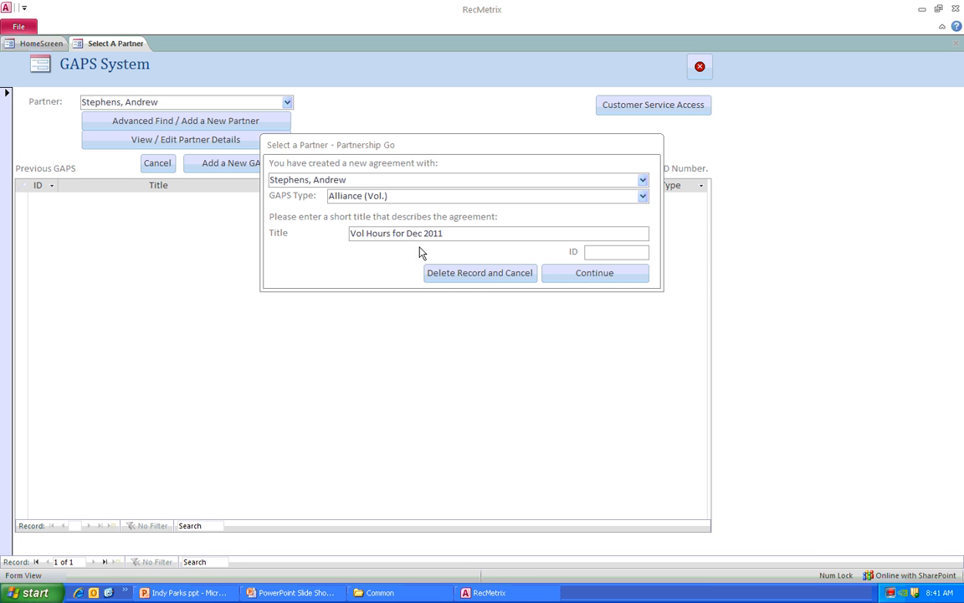
# - Continue to the new alliance agreement's form and dismiss the error messages about the missing form
pyautogui.click(589, 277)
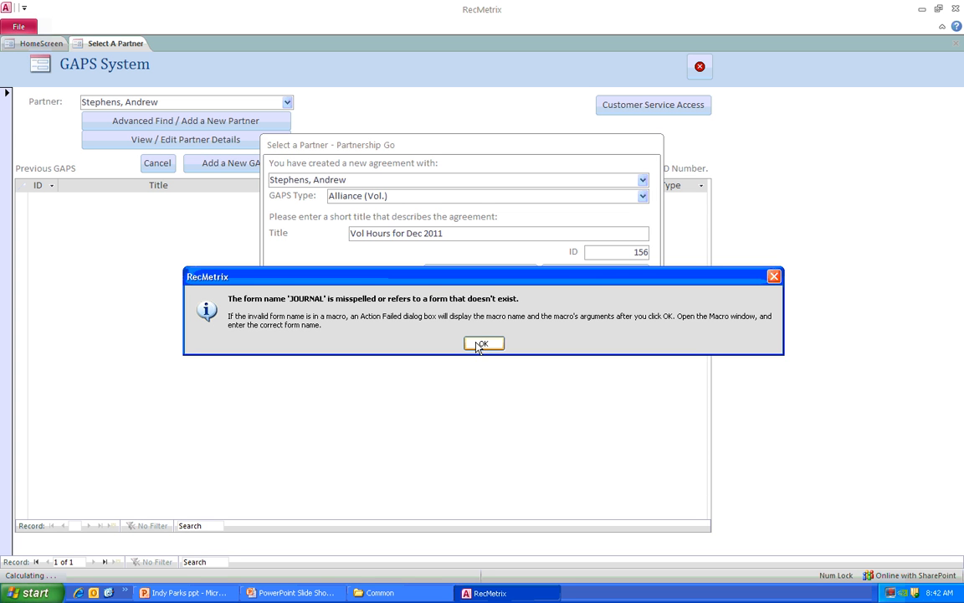
pyautogui.click(483, 346)
pyautogui.click(484, 344)
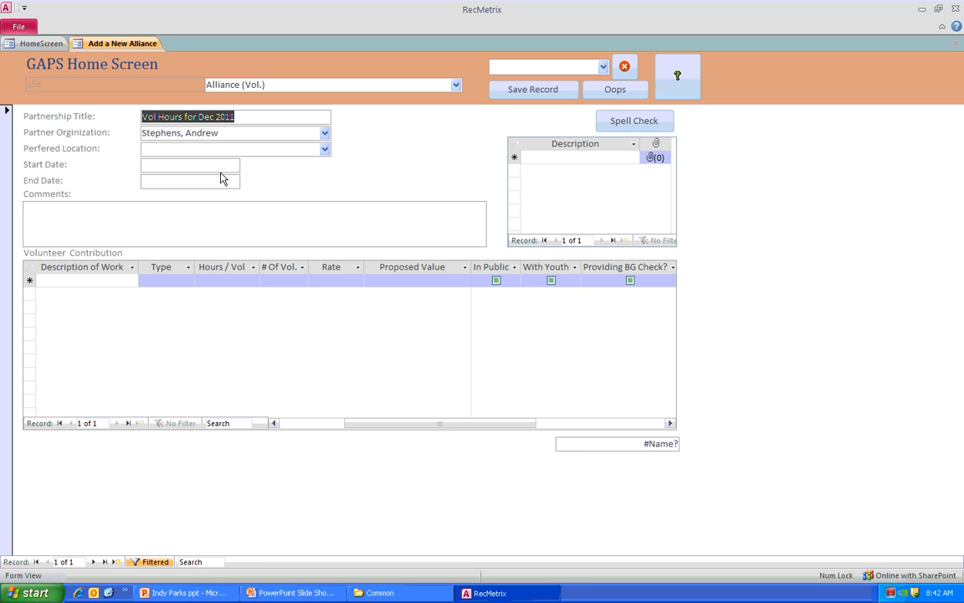
# - Set the agreement's preferred location to Rhodius Park
pyautogui.click(326, 150)
pyautogui.click(326, 152)
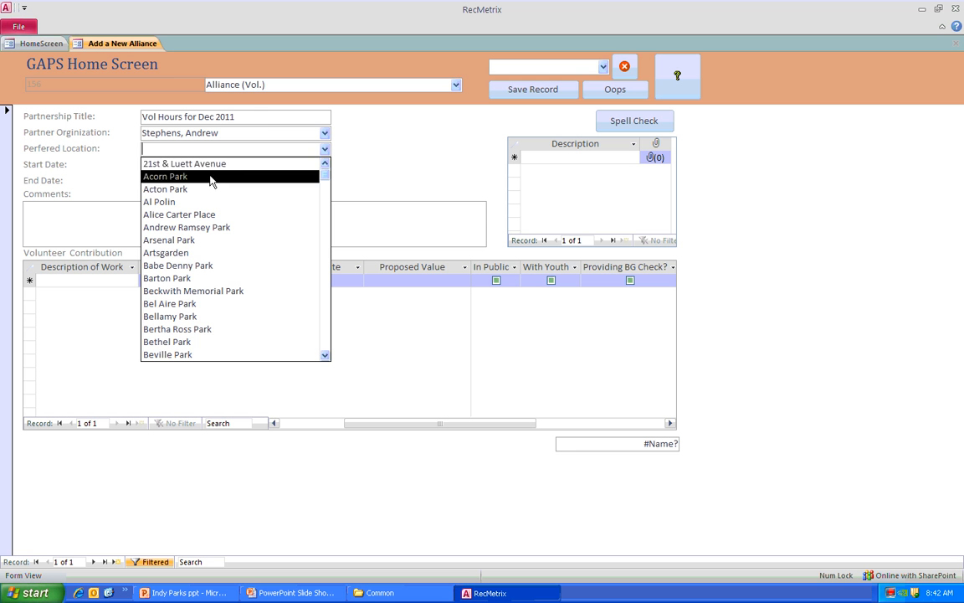
pyautogui.scroll(-6, 215, 289)
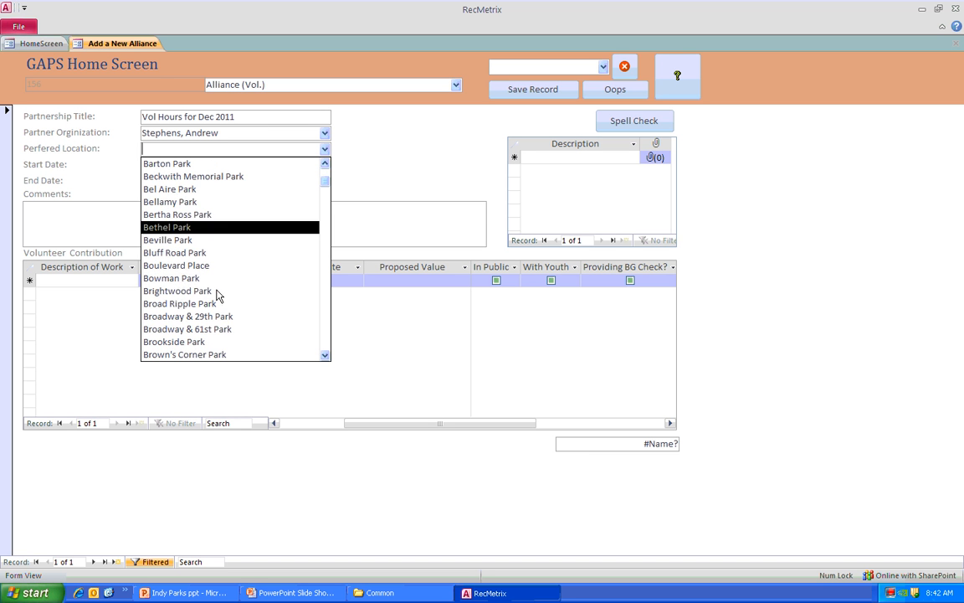
pyautogui.scroll(-2, 211, 294)
pyautogui.scroll(-1, 211, 293)
pyautogui.click(211, 292)
pyautogui.click(483, 346)
pyautogui.click(324, 149)
pyautogui.click(327, 293)
pyautogui.moveTo(326, 180); pyautogui.dragTo(327, 274)
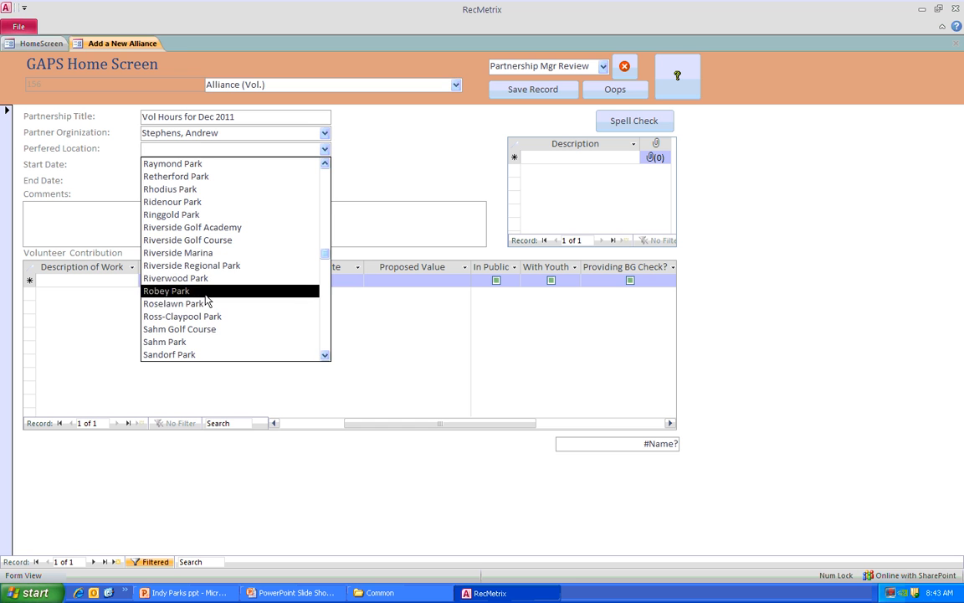
pyautogui.click(200, 191)
# - Set the agreement's start date to 12/1/2011 and its end date to 12/31/2011
pyautogui.click(190, 166)
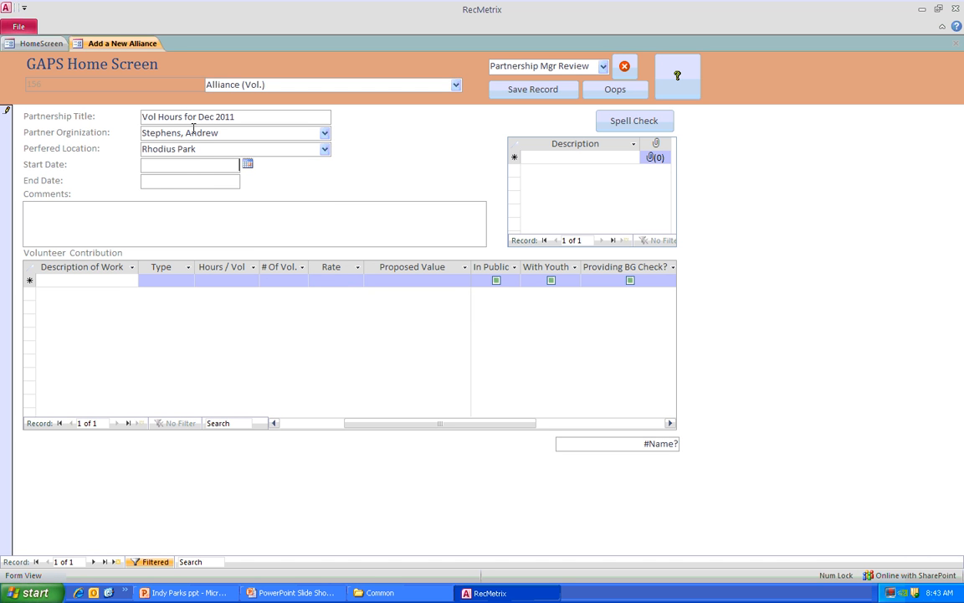
pyautogui.click(247, 164)
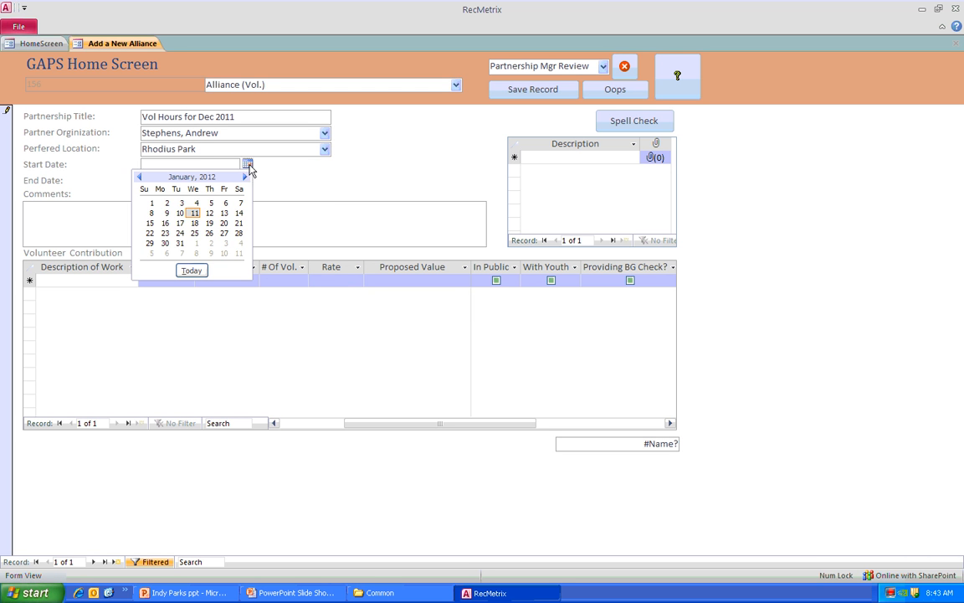
pyautogui.click(139, 177)
pyautogui.click(209, 202)
pyautogui.click(228, 181)
pyautogui.click(248, 180)
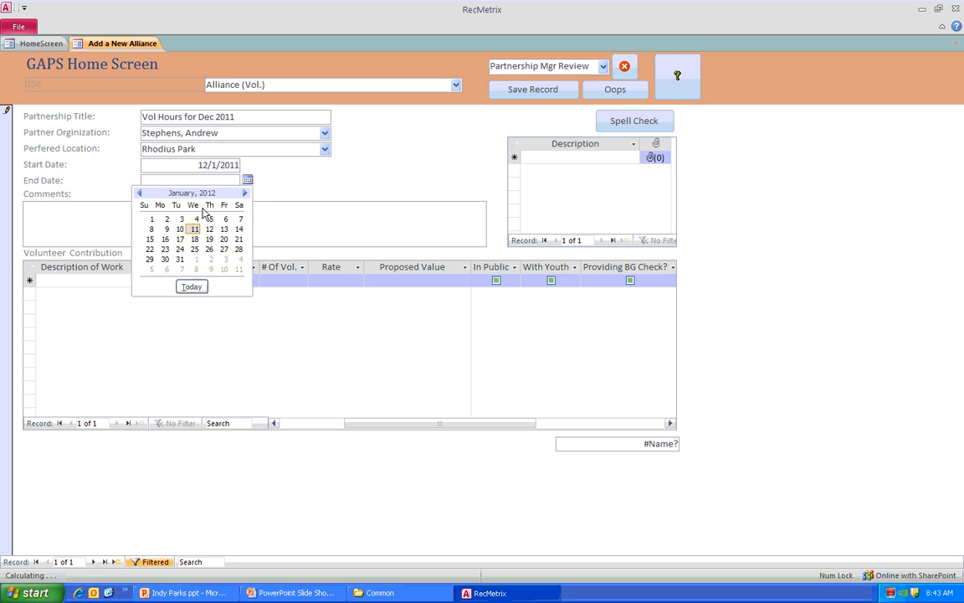
pyautogui.click(139, 192)
pyautogui.click(239, 258)
# - Add a volunteer contribution described as "General Work" with the type Semi Skilled
pyautogui.click(121, 281)
pyautogui.write('General Work')
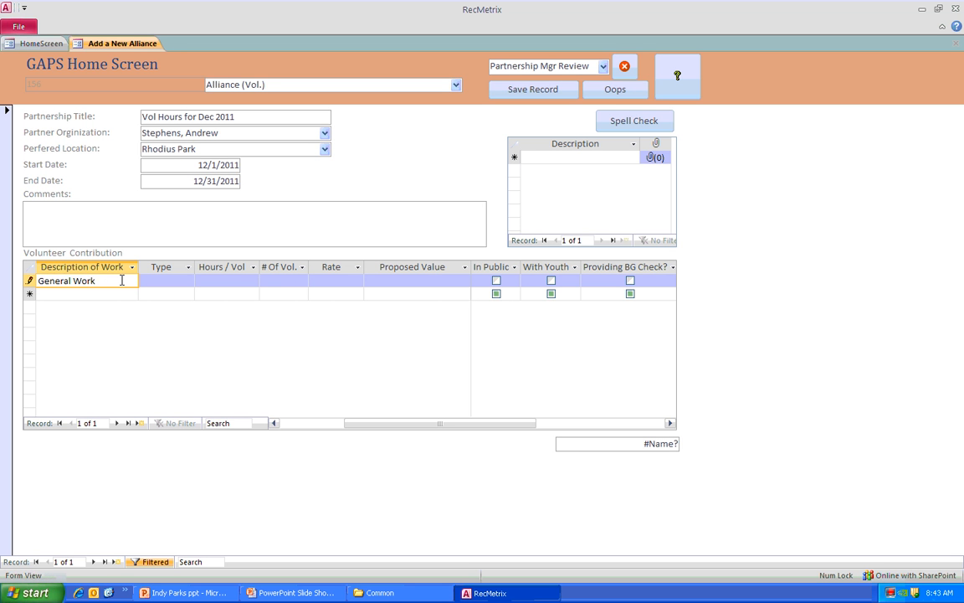
pyautogui.press('Tab')
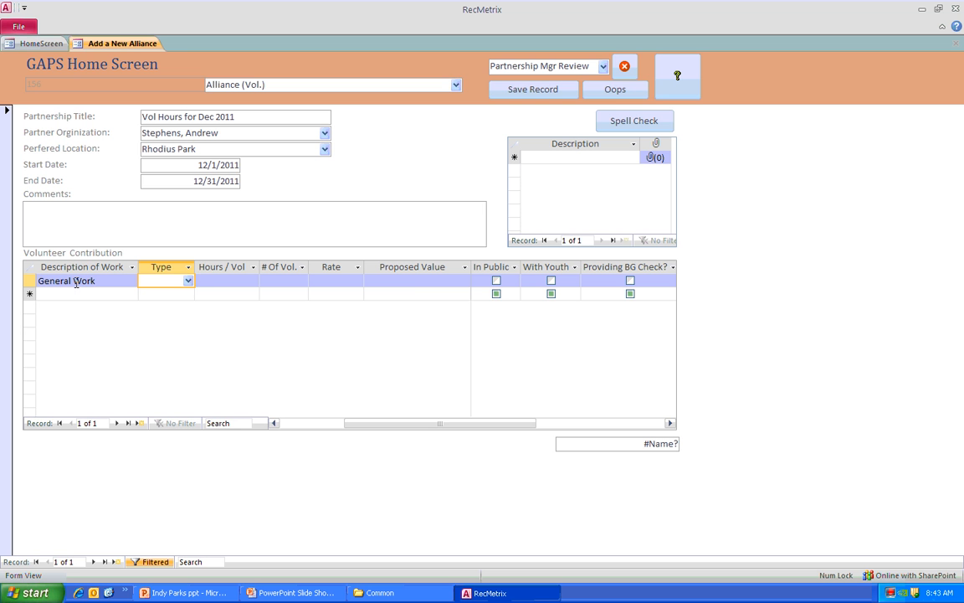
pyautogui.click(188, 282)
pyautogui.click(193, 307)
pyautogui.press('Tab')
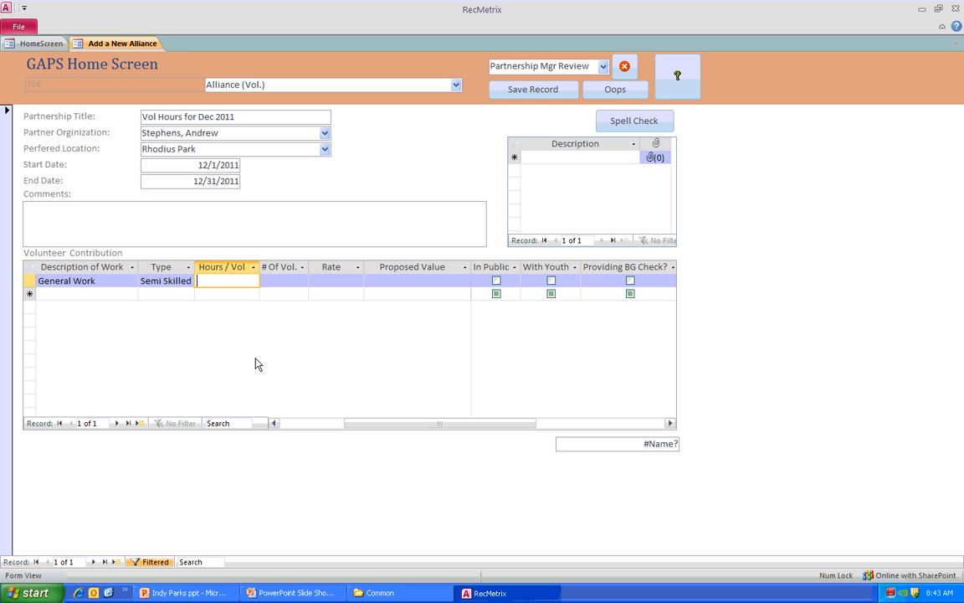
# - Give the General Work contribution 24 hours per volunteer, 1 volunteer and a rate of $15.00
pyautogui.write('24')
pyautogui.click(282, 280)
pyautogui.write('1')
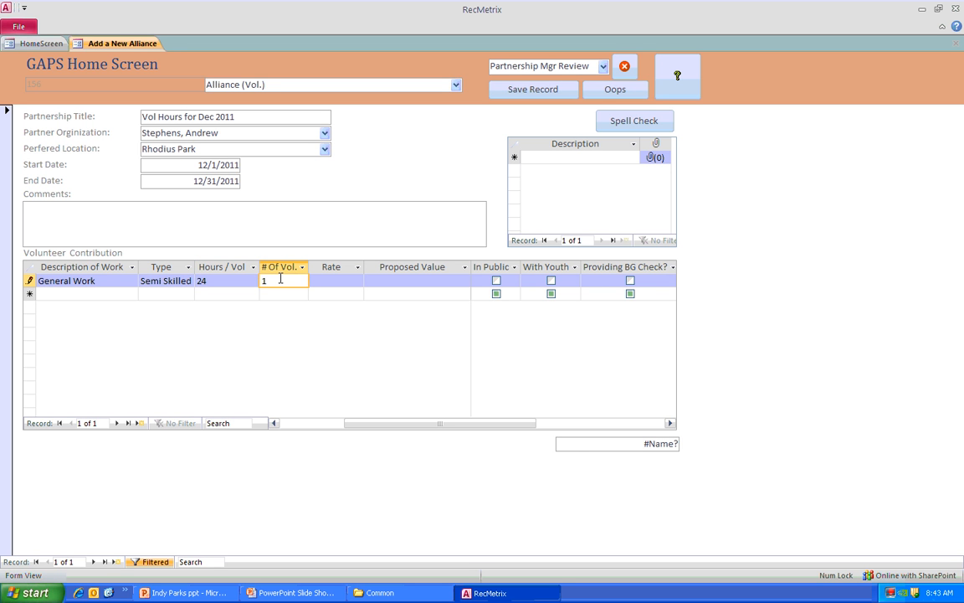
pyautogui.click(350, 280)
pyautogui.click(357, 281)
pyautogui.click(347, 294)
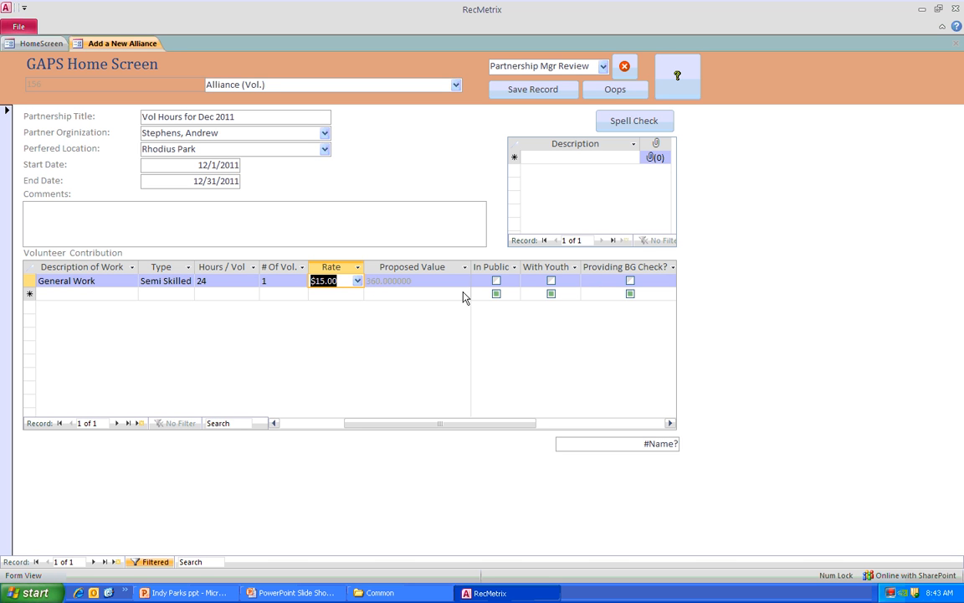
# - Mark the General Work contribution as In Public and With Youth, leaving Providing BG Check unmarked
pyautogui.click(496, 281)
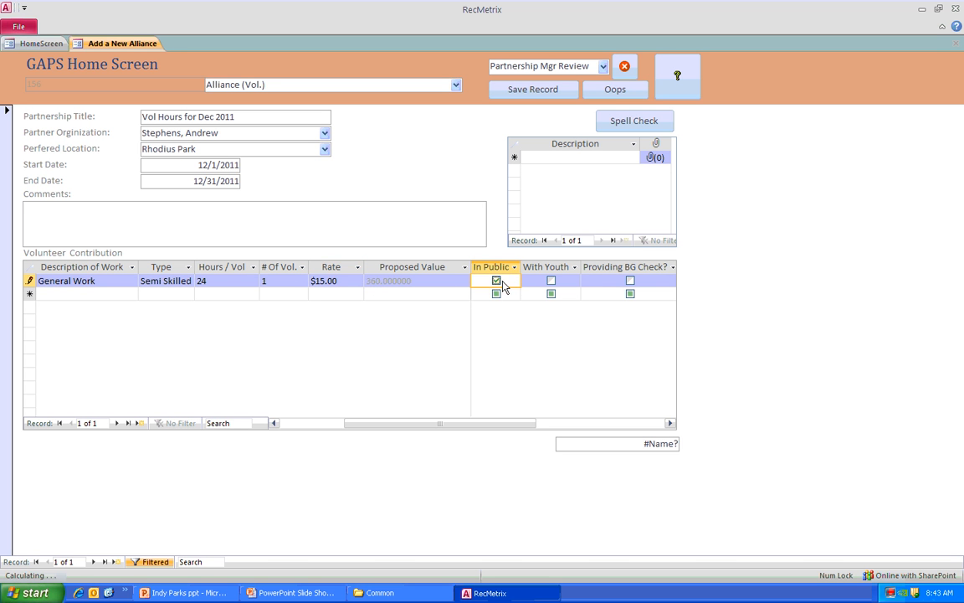
pyautogui.click(550, 281)
pyautogui.click(631, 282)
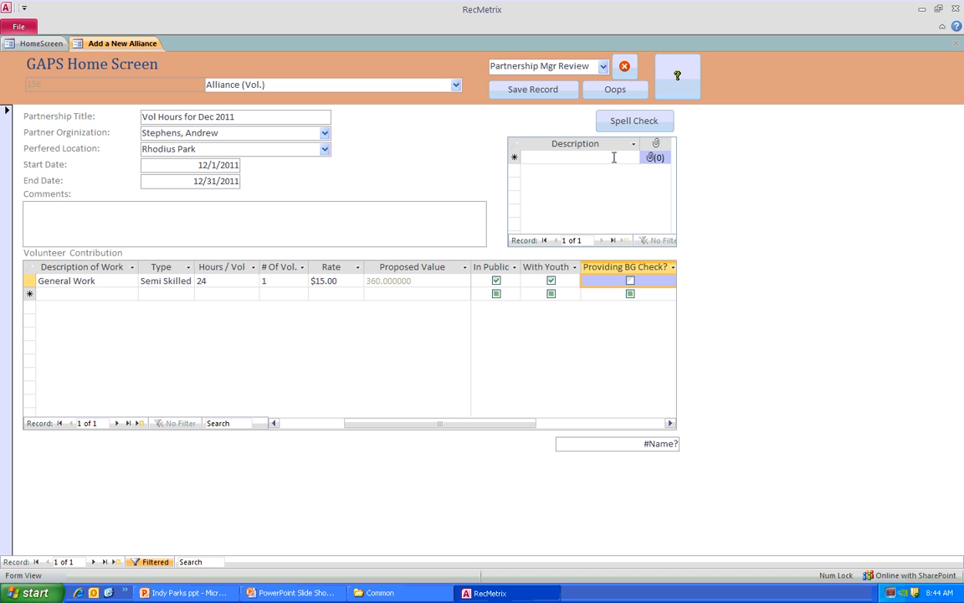
# - Enter the comment "General IT Work", then save the agreement record and close its form
pyautogui.click(546, 157)
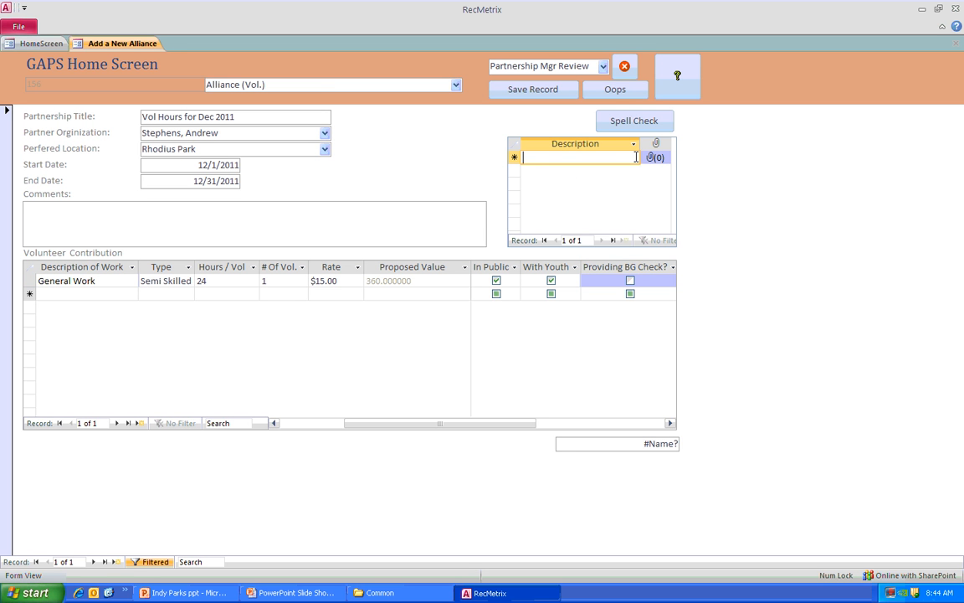
pyautogui.click(38, 215)
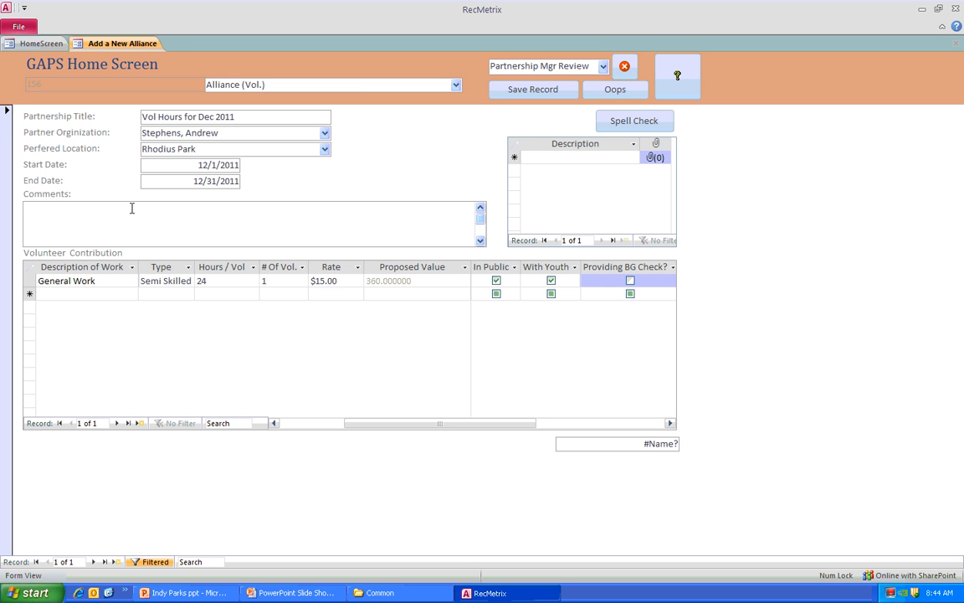
pyautogui.write('General IT Work')
pyautogui.click(502, 89)
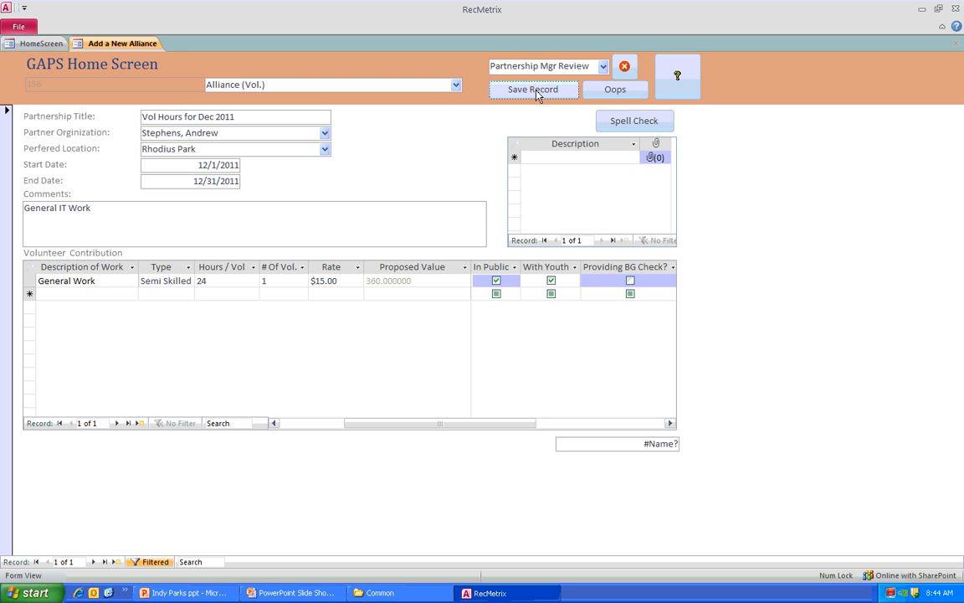
pyautogui.click(623, 68)
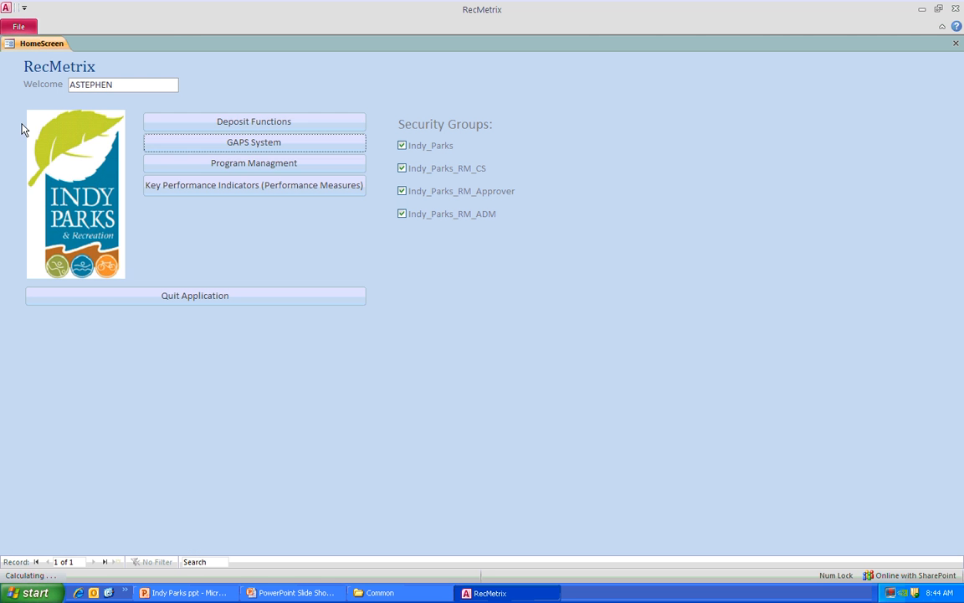
# - Reopen the GAPS System, look up the same partner, and view the saved "Vol Hours for Dec 2011" agreement before closing it
pyautogui.click(275, 147)
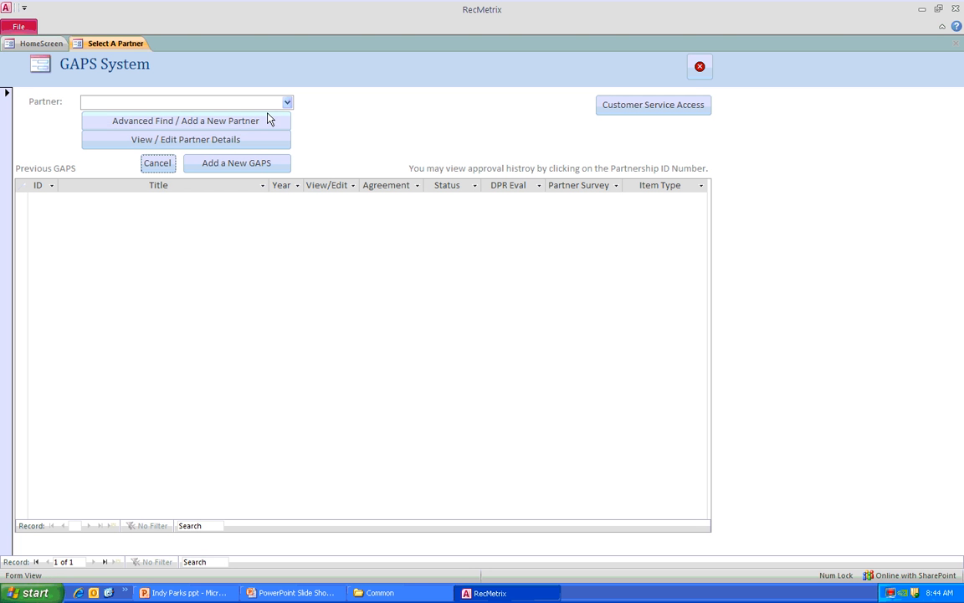
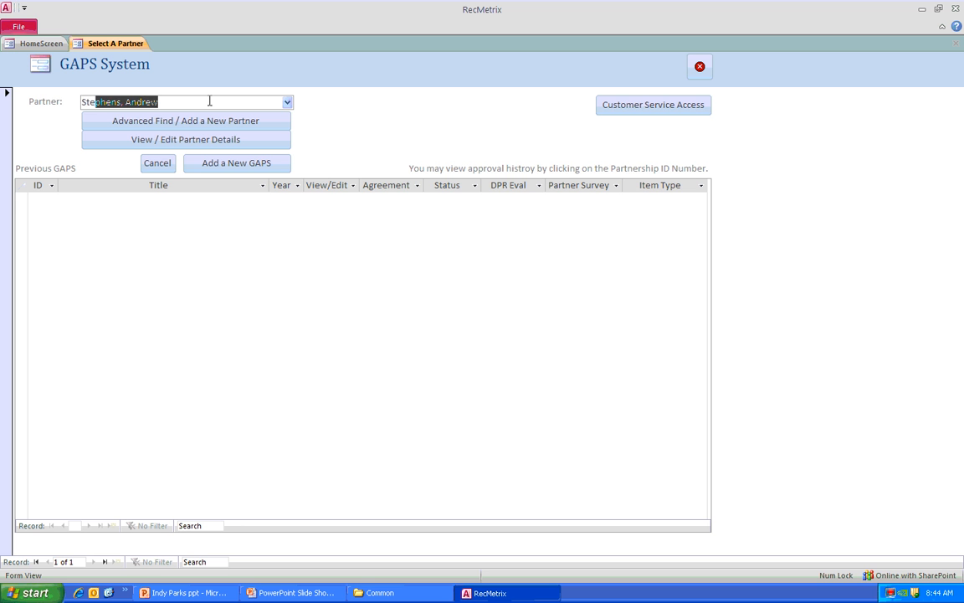
pyautogui.press('Return')
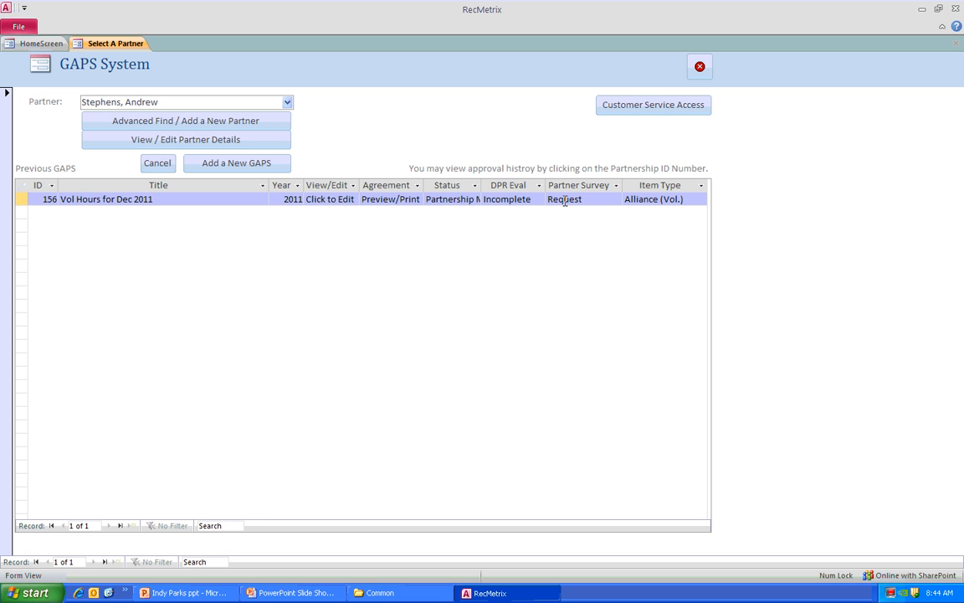
pyautogui.click(328, 199)
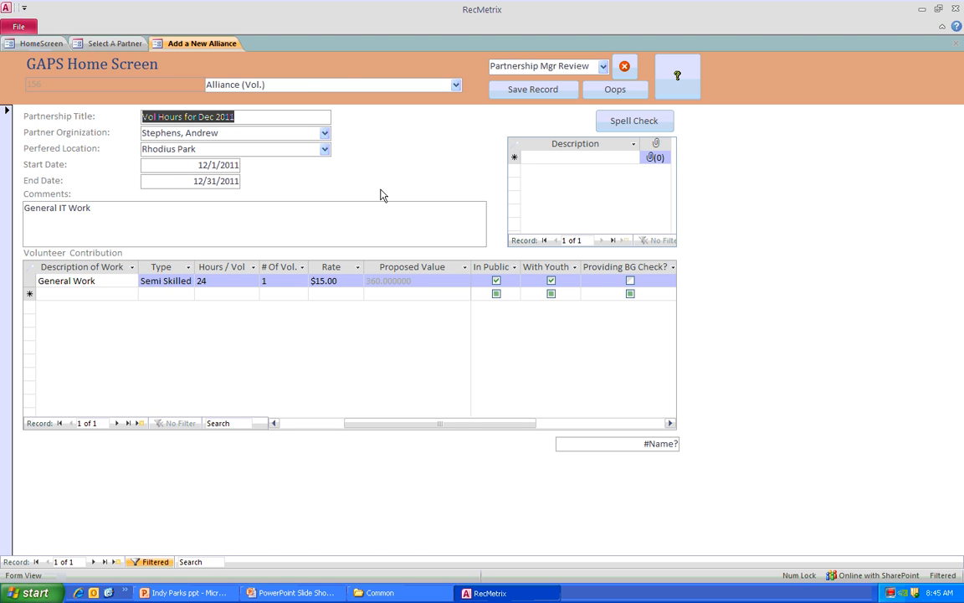
pyautogui.click(623, 67)
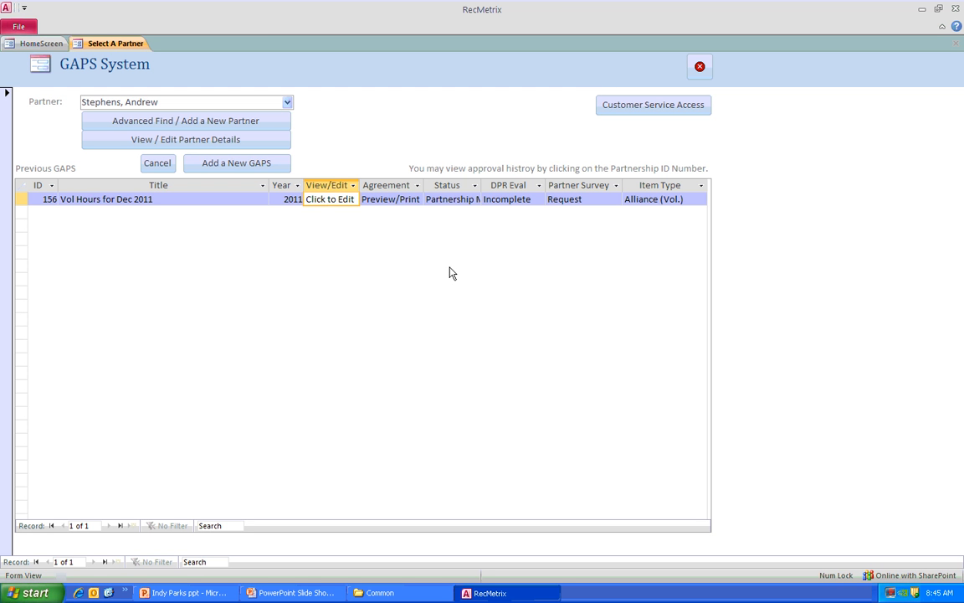